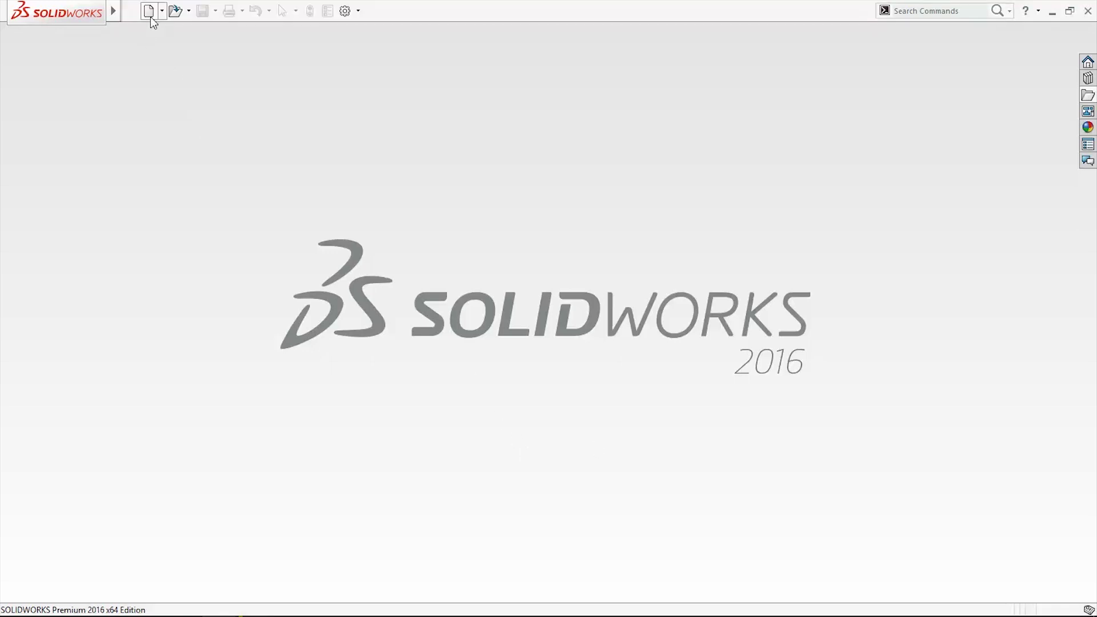
Create a new part and start a sketch on the Front Plane
left_click(150, 11)
double_click(350, 272)
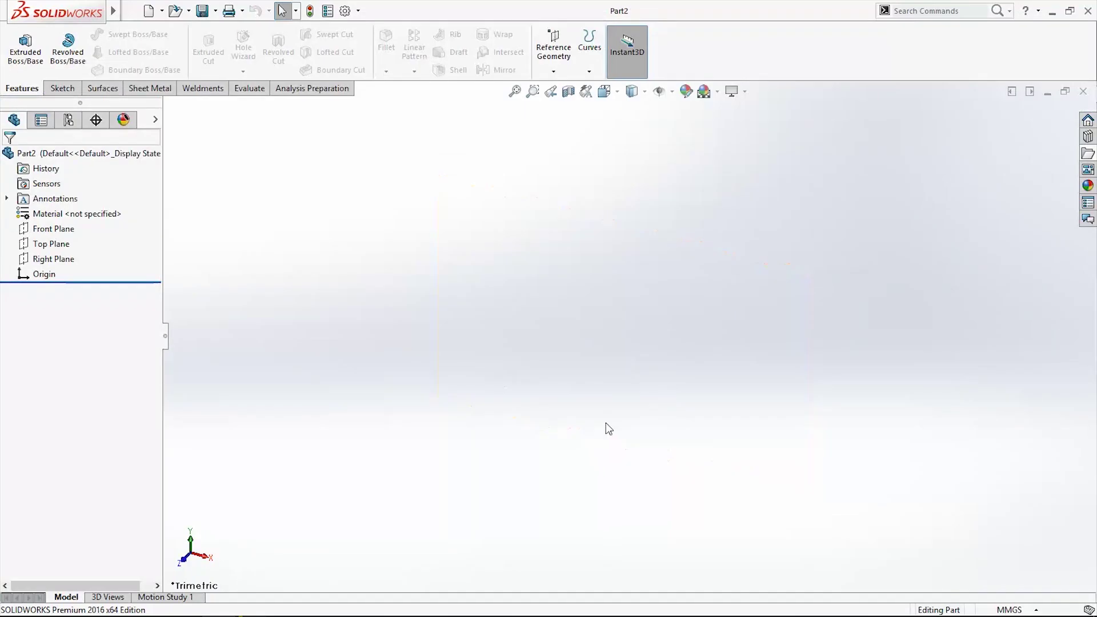
right_click(60, 234)
left_click(67, 211)
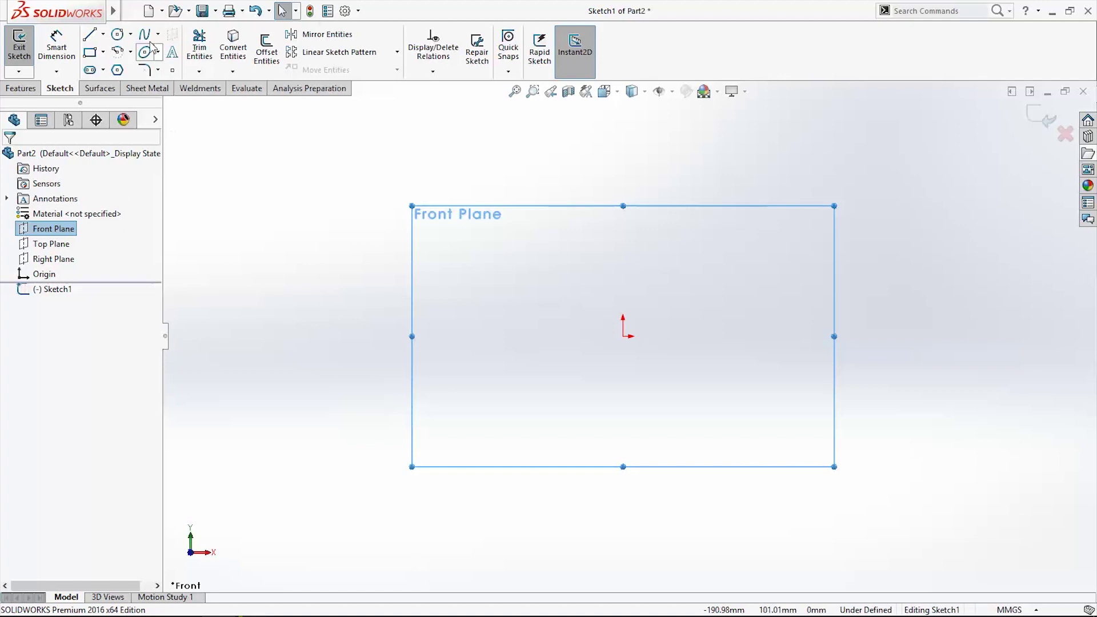
Draw a circle at the origin, dimension it 80 mm diameter, and exit the sketch
left_click(120, 36)
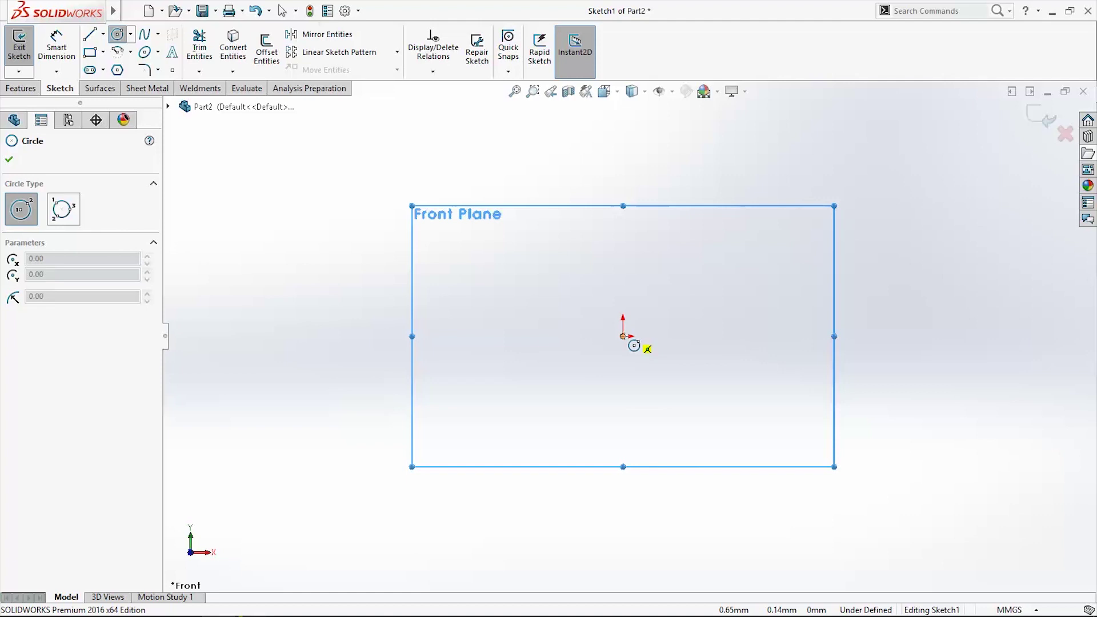
left_click(623, 336)
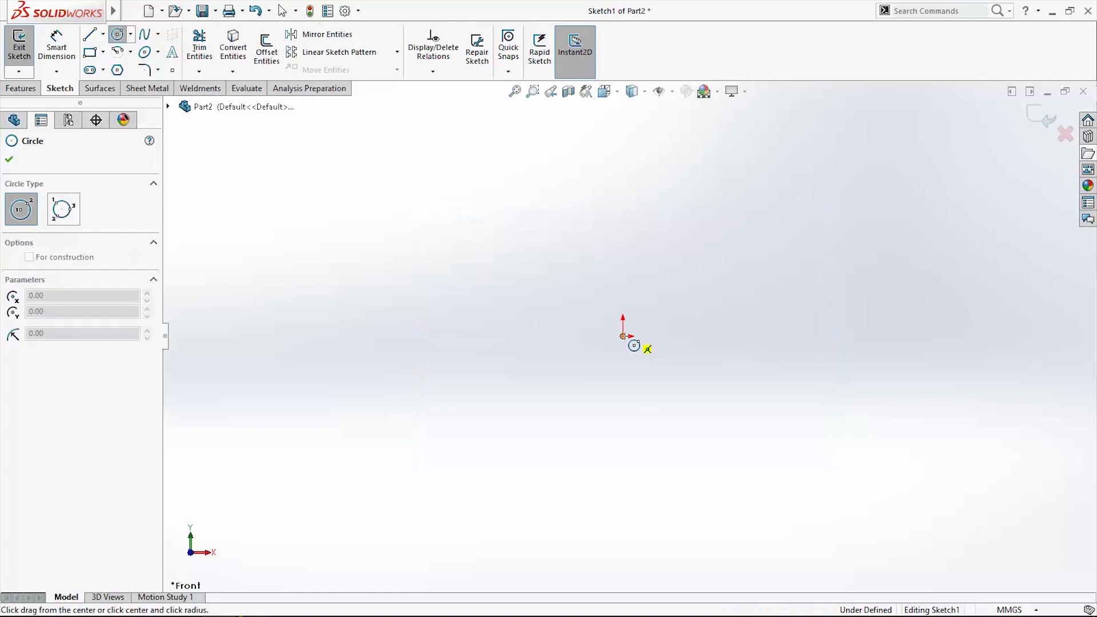
left_click(768, 424)
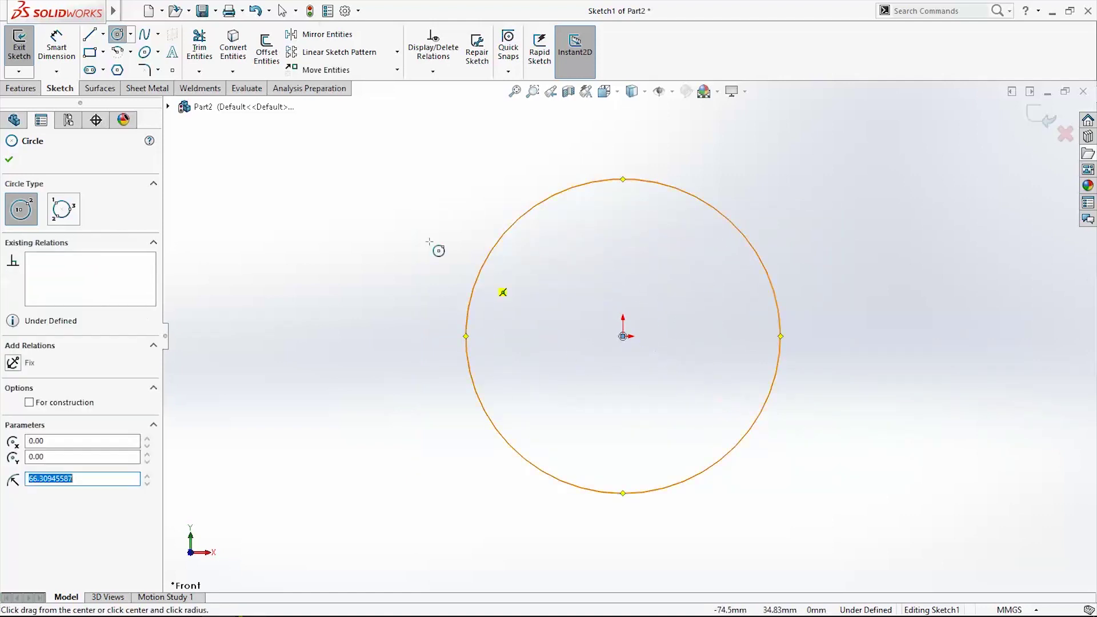
left_click(56, 44)
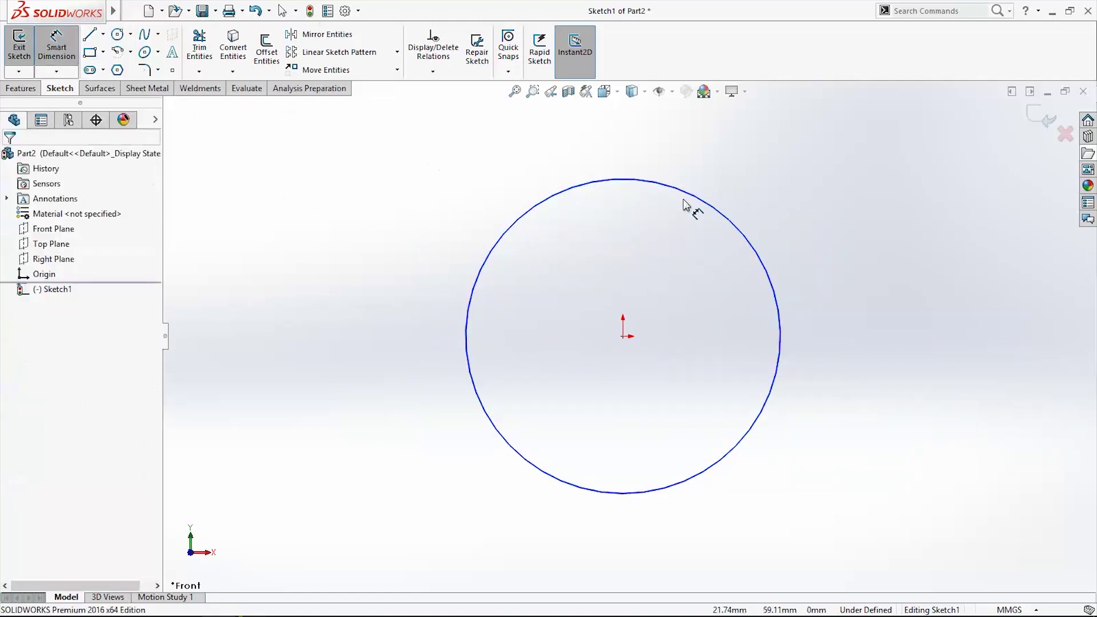
left_click(720, 216)
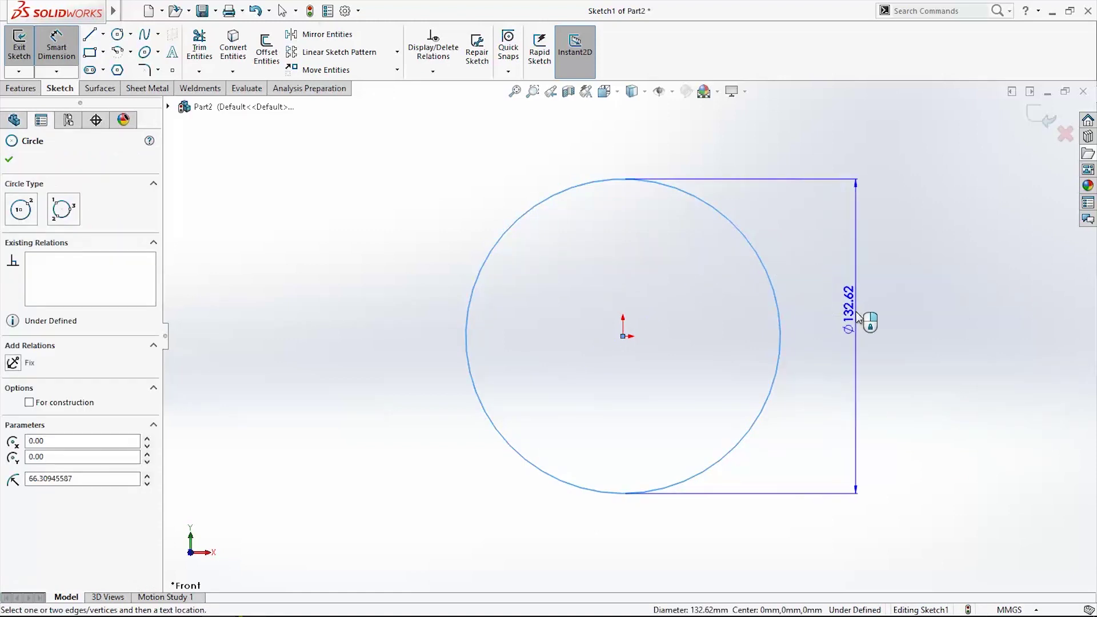
left_click(861, 316)
type("80")
key("Return")
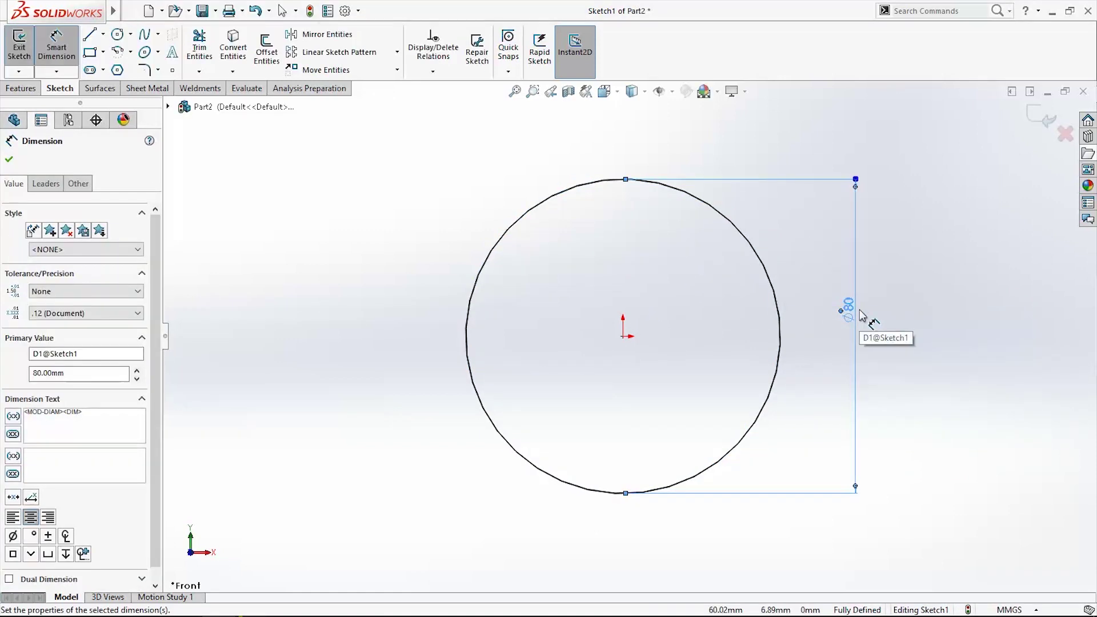
left_click(1038, 113)
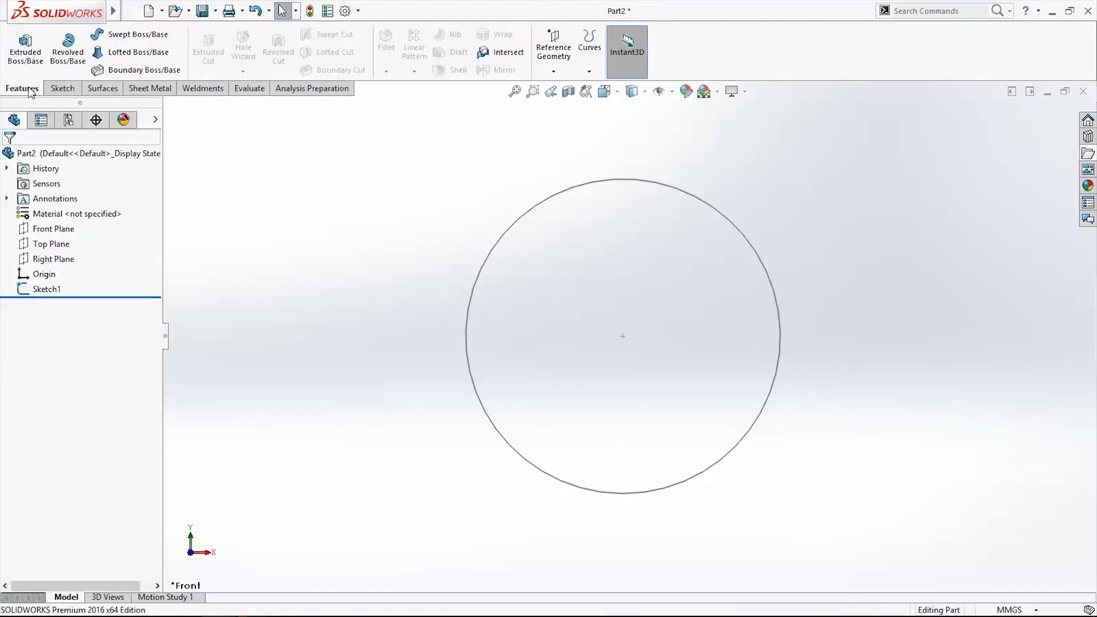
Extrude Sketch1 as a Blind boss 200 mm deep
left_click(25, 50)
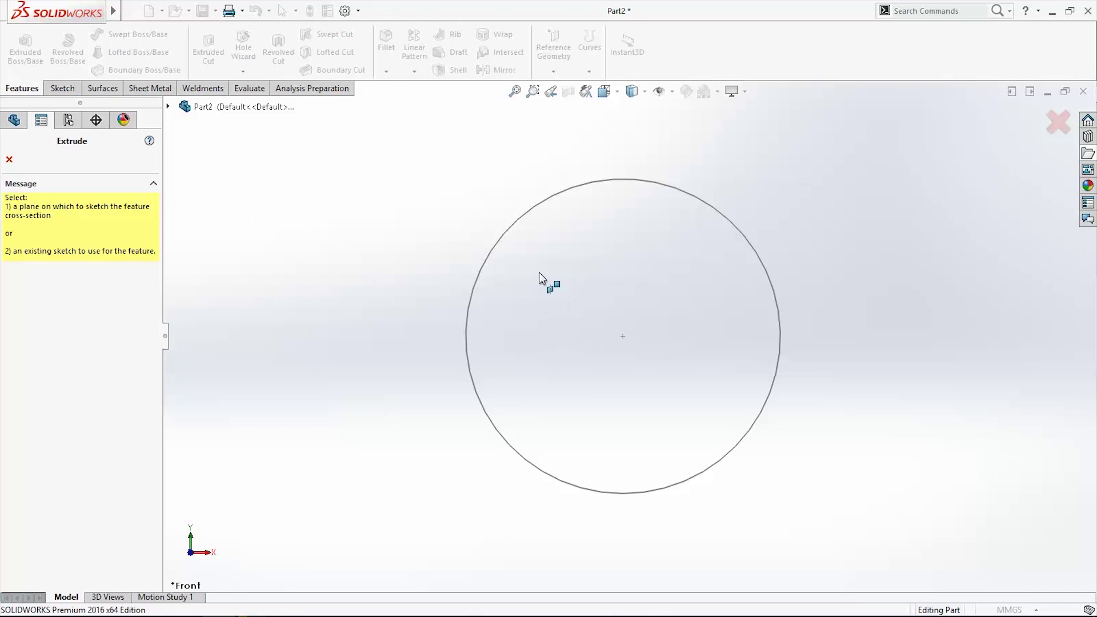
left_click(168, 106)
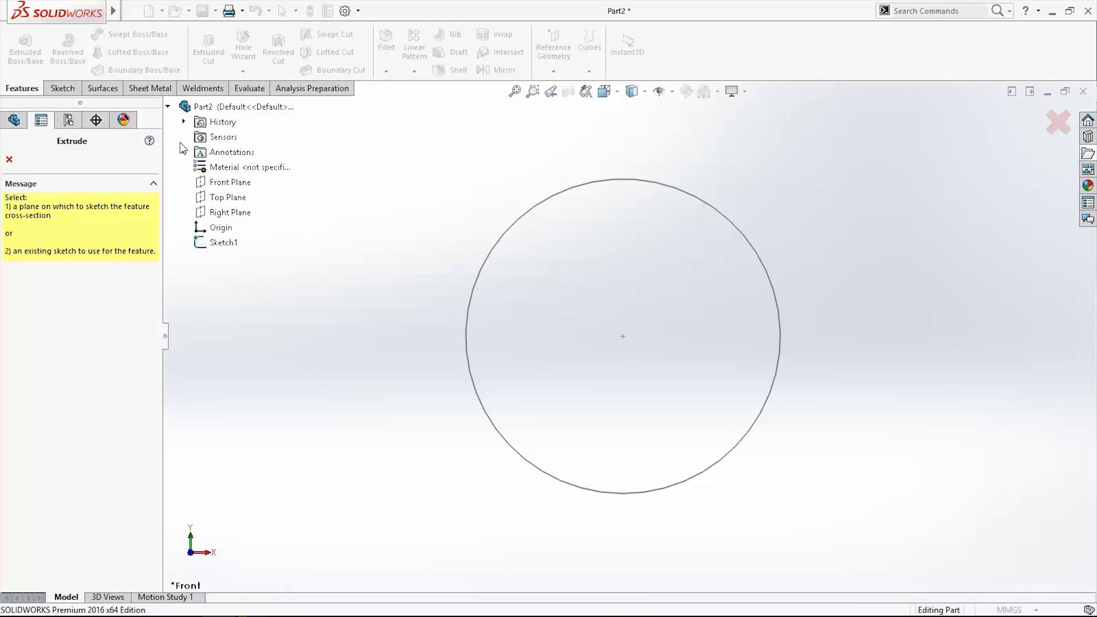
left_click(221, 244)
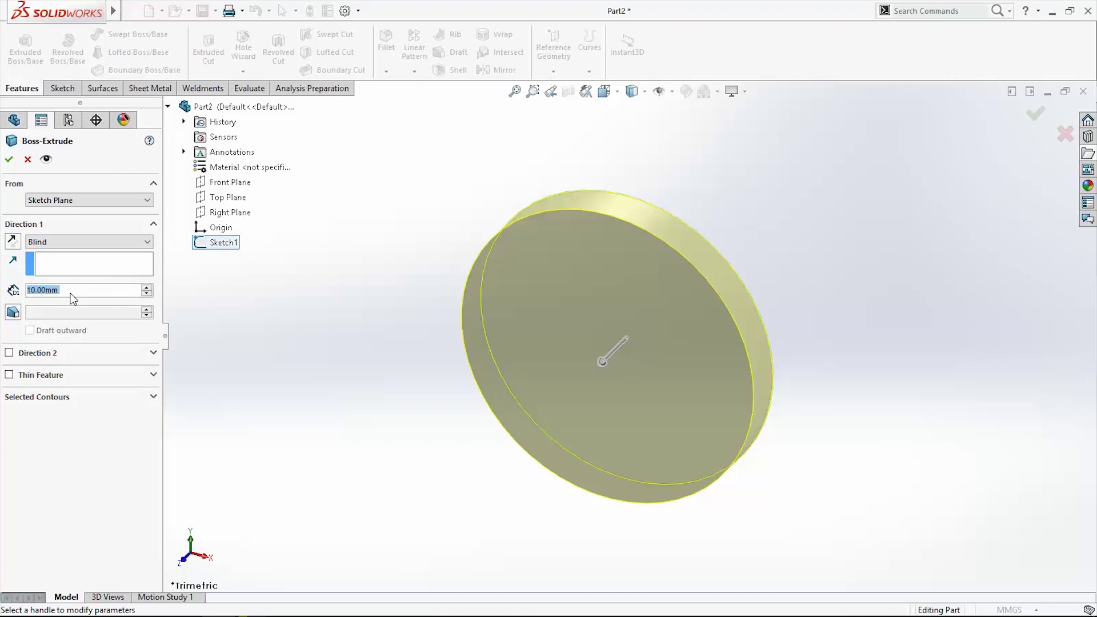
type("200")
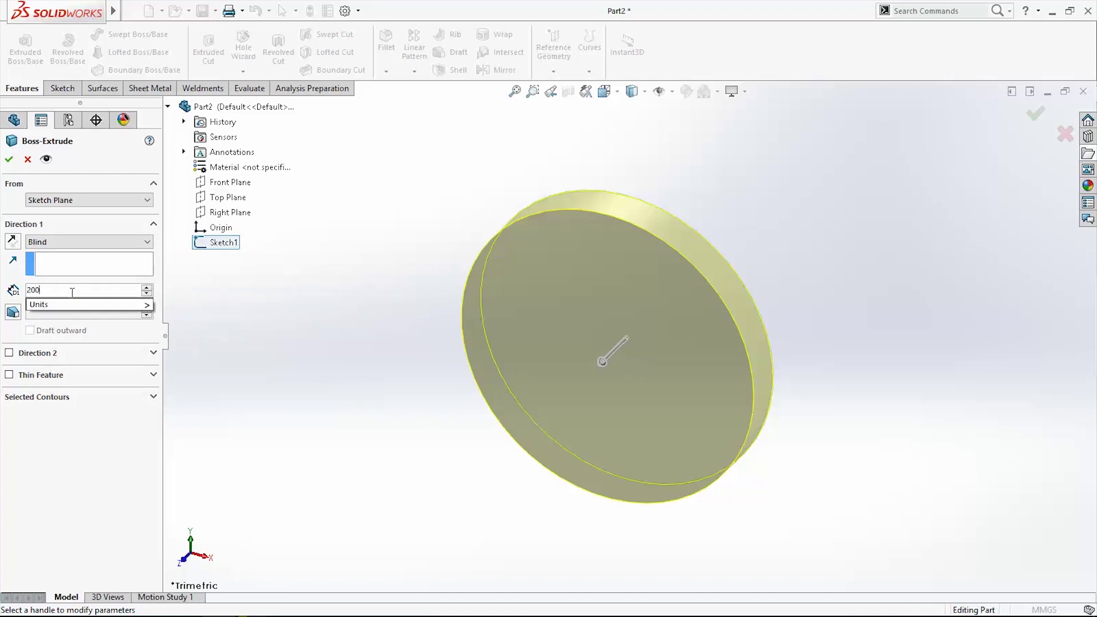
key("Return")
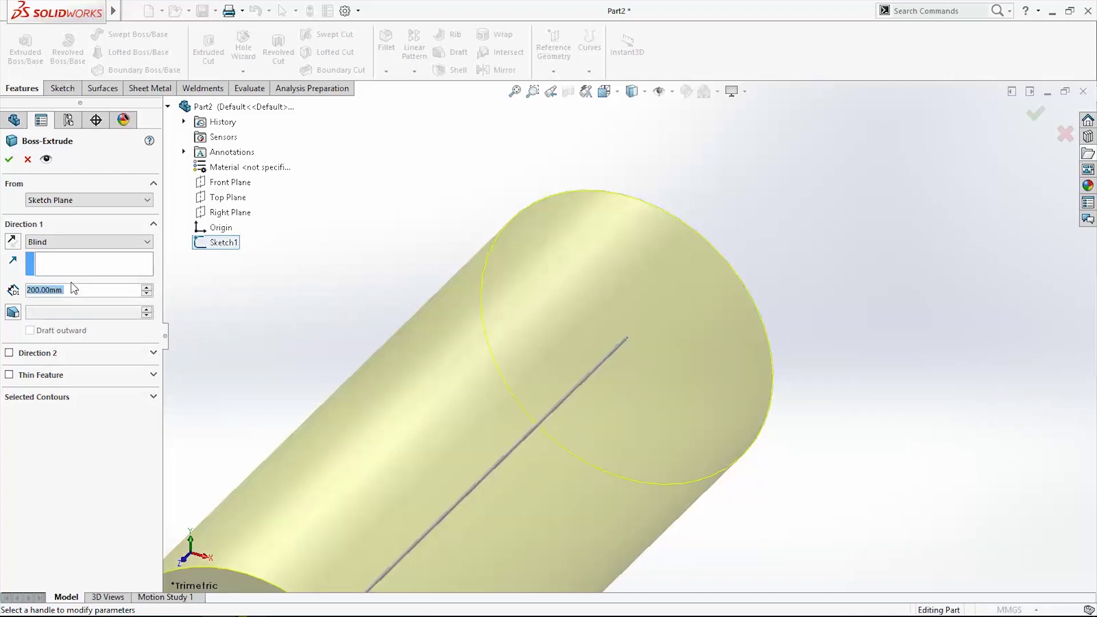
left_click(11, 159)
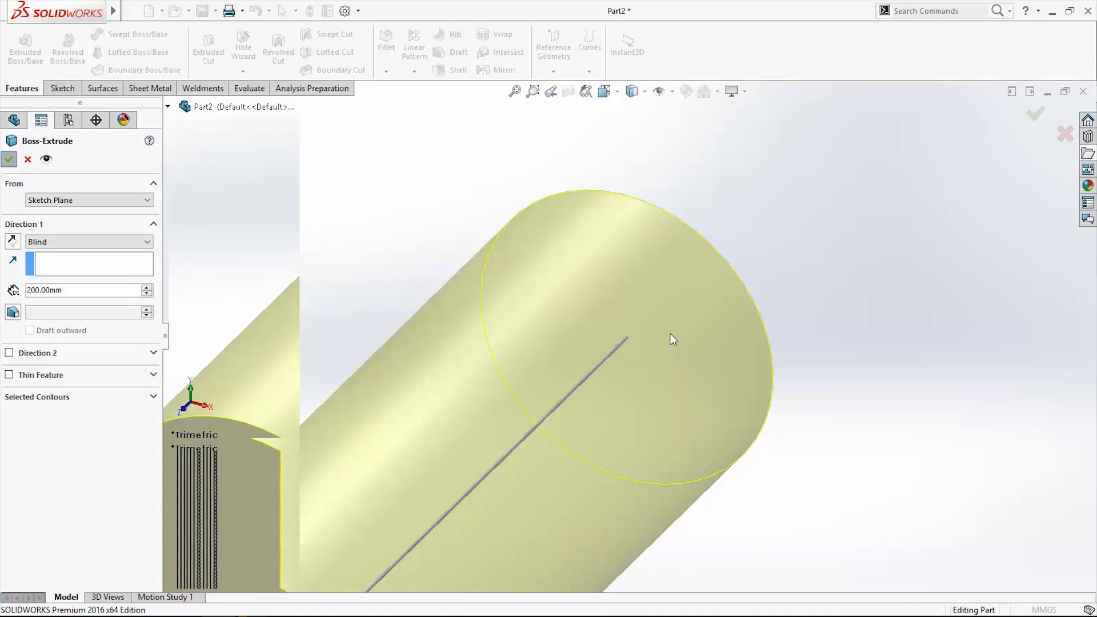
scroll(670, 333, "down", 3)
scroll(771, 257, "up", 3)
Turn off view shadows and start a new sketch on the cylinder's end face
left_click(735, 91)
left_click(777, 110)
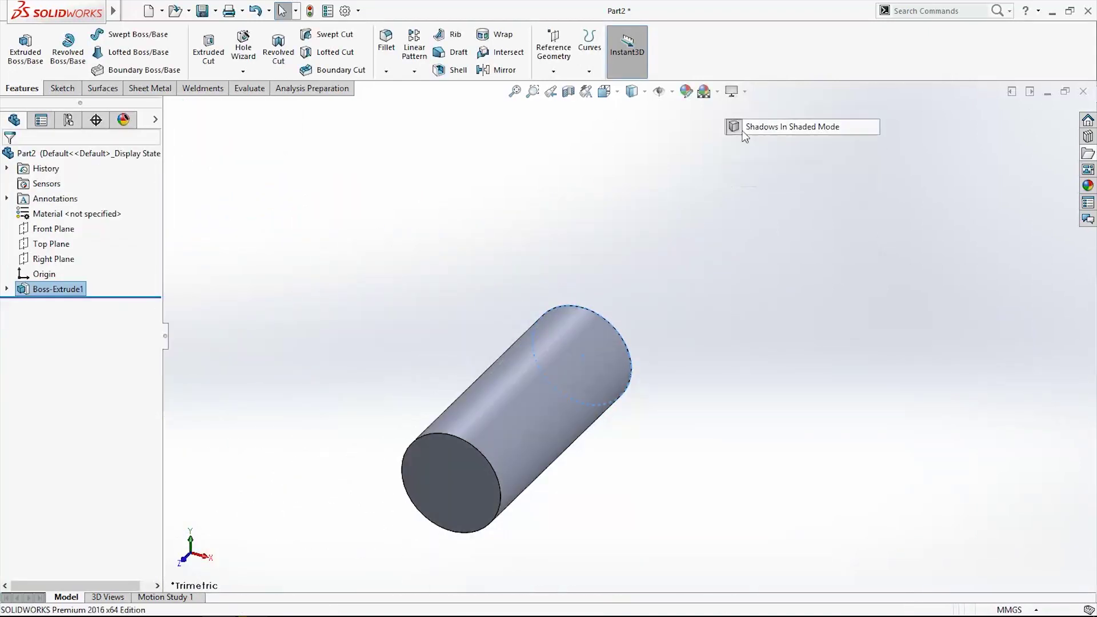
middle_click_drag(640, 379, 634, 369)
left_click(534, 428)
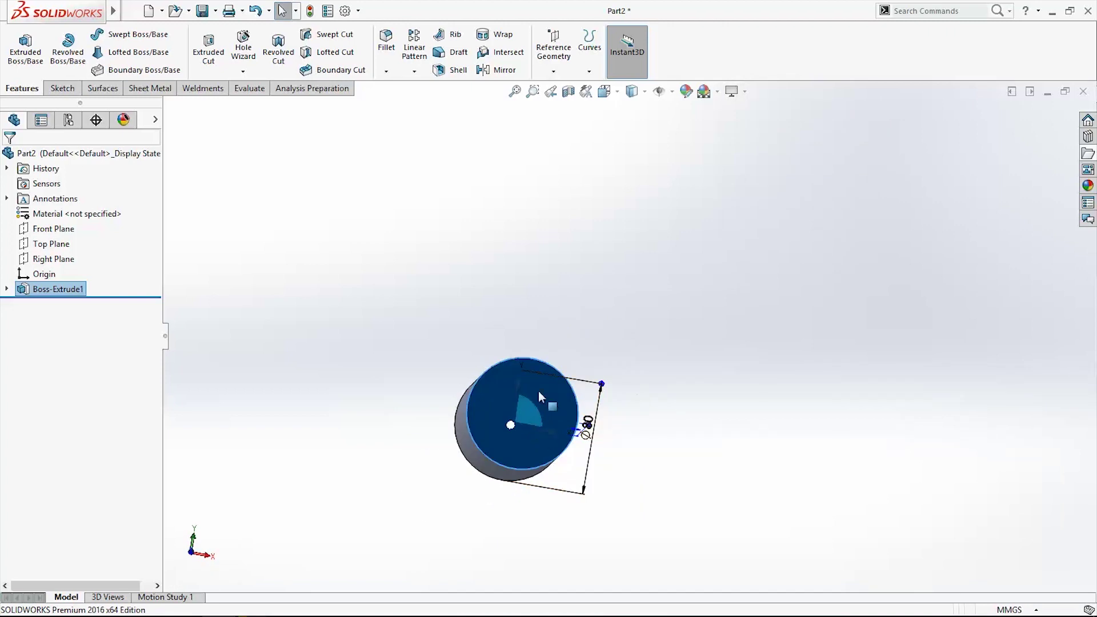
right_click(495, 401)
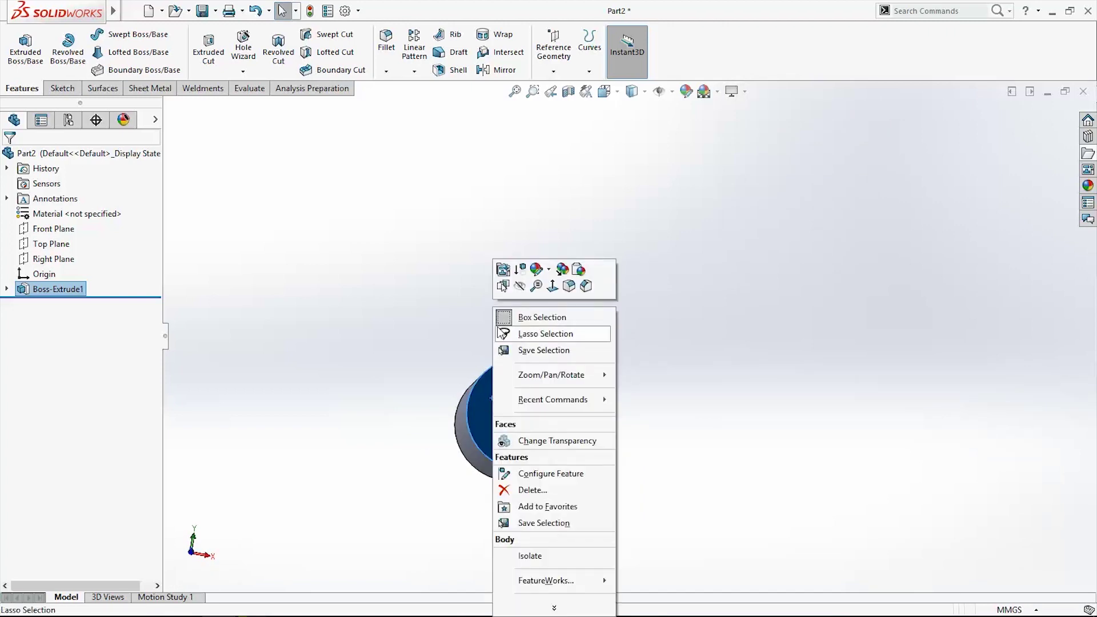
key("Escape")
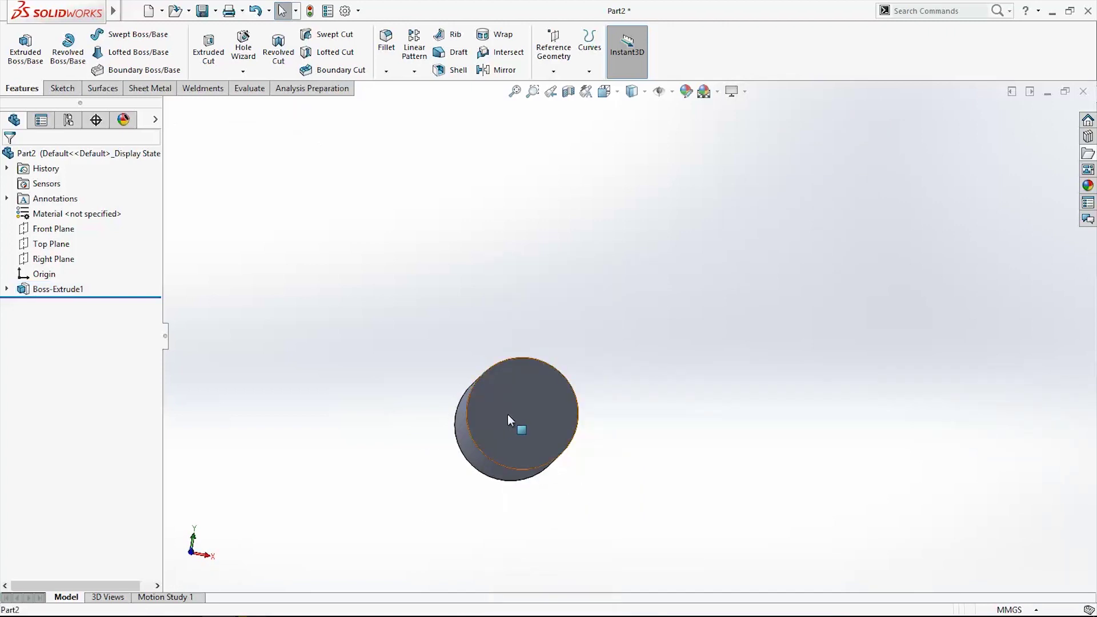
left_click(523, 411)
right_click(514, 377)
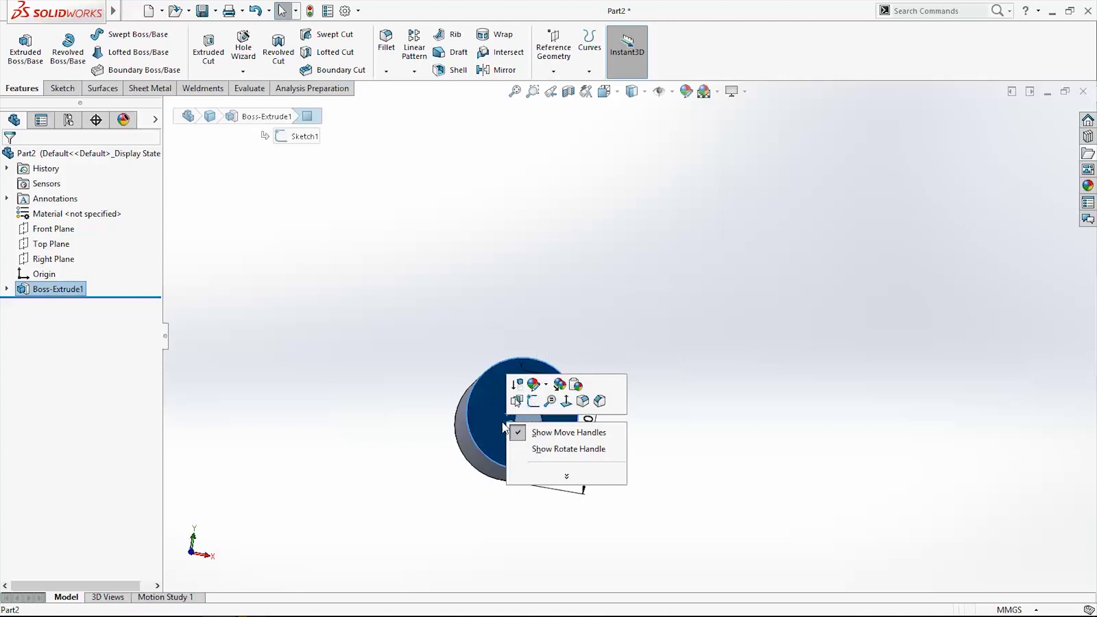
left_click(536, 405)
Set the view Normal To the end face
key("space")
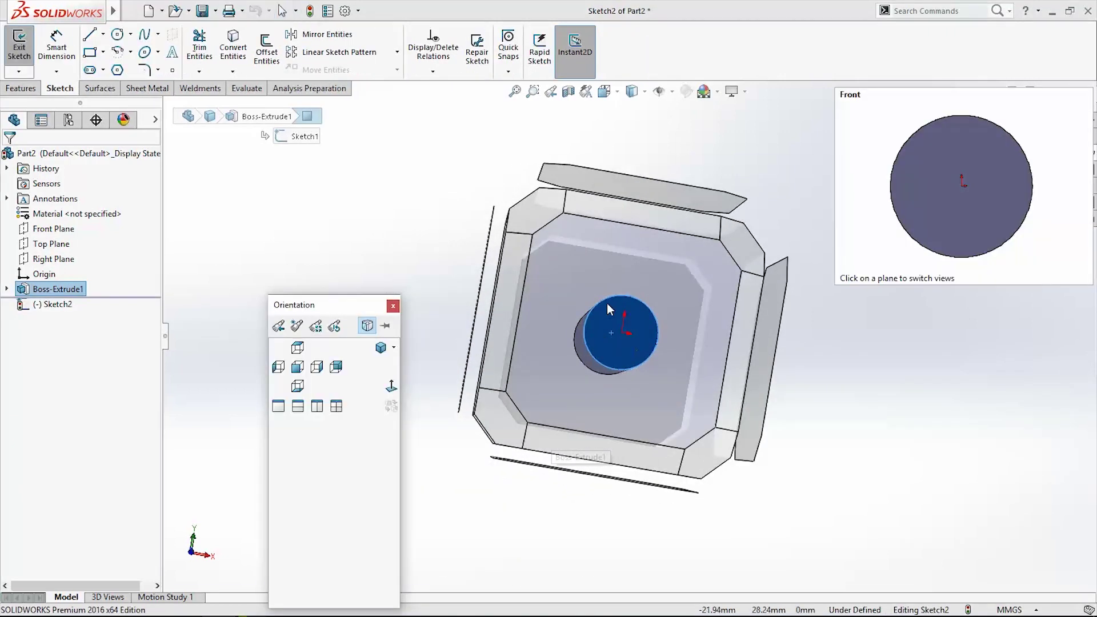
left_click(616, 92)
left_click(616, 93)
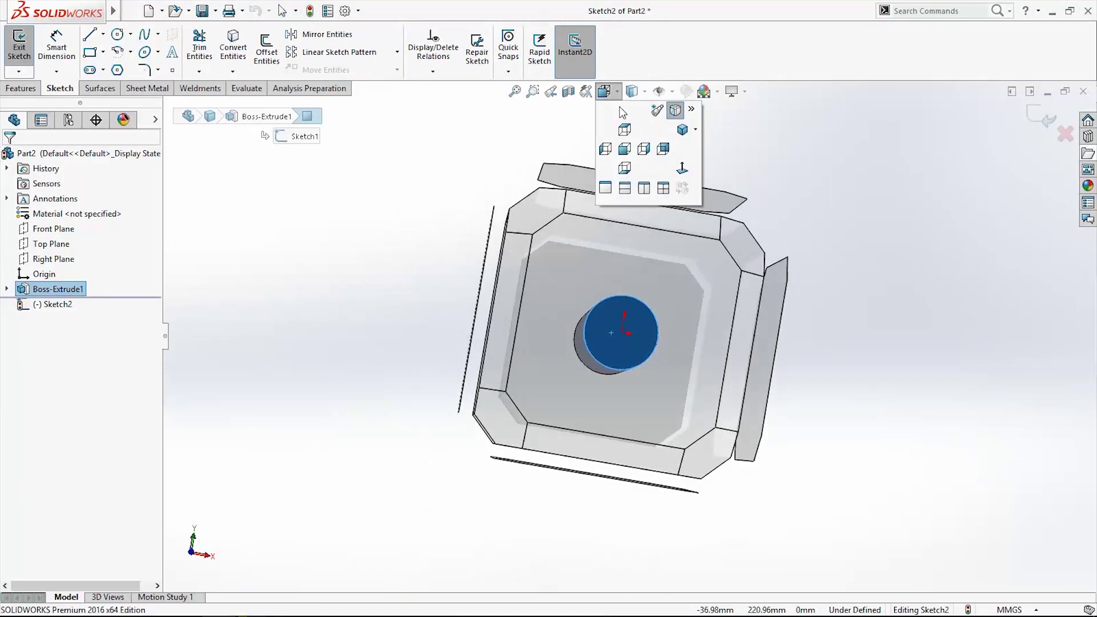
left_click(673, 159)
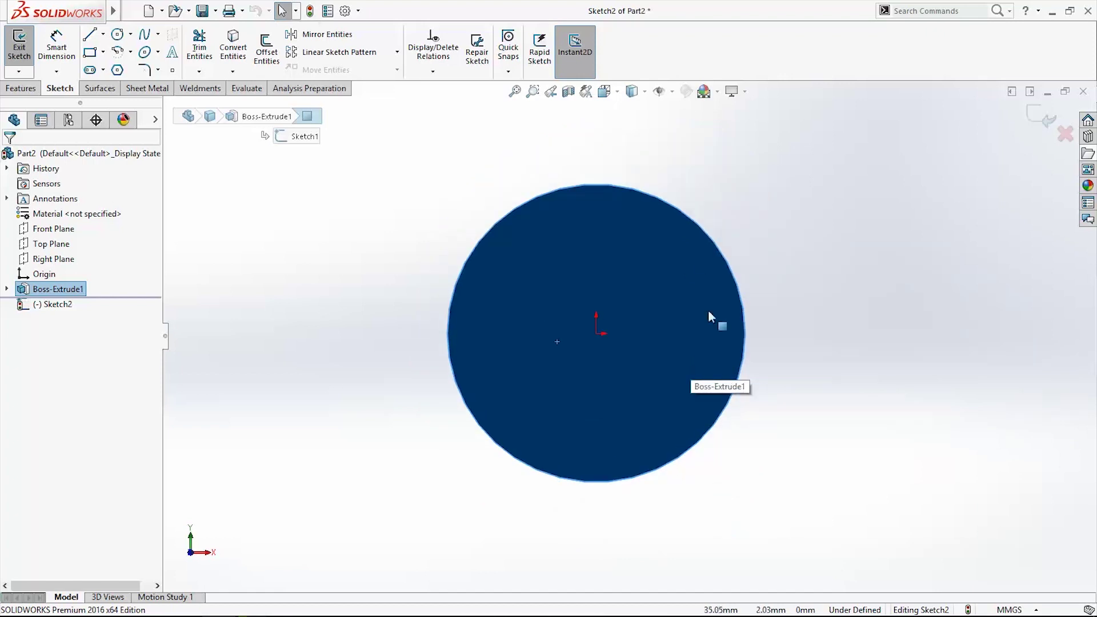
Draw a circle centred on the origin and dimension it 60 mm diameter
key("Escape")
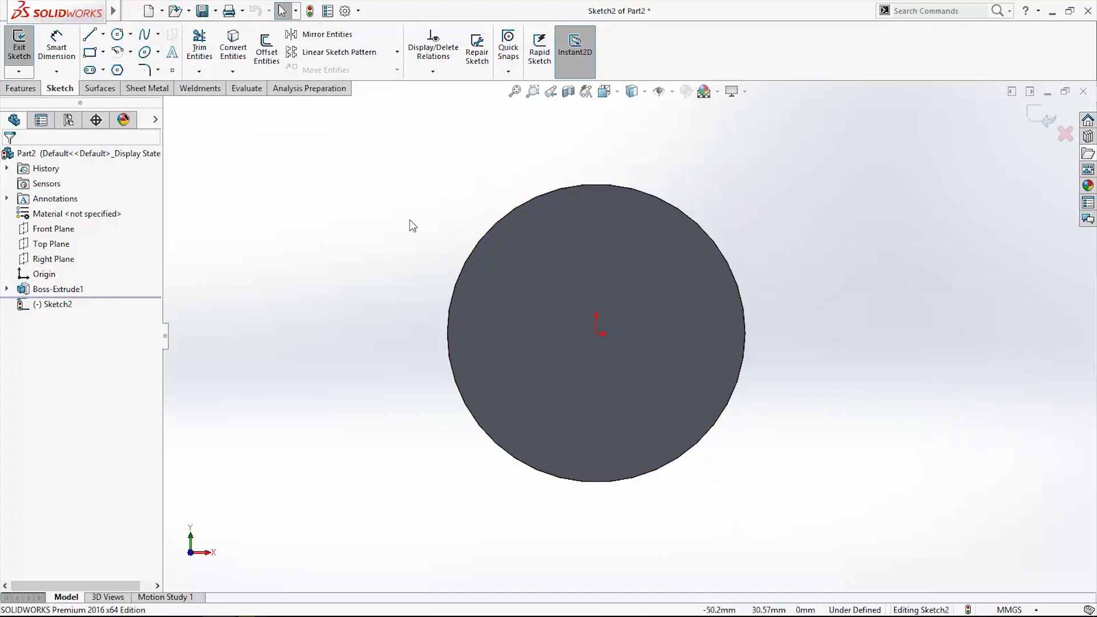
left_click(117, 36)
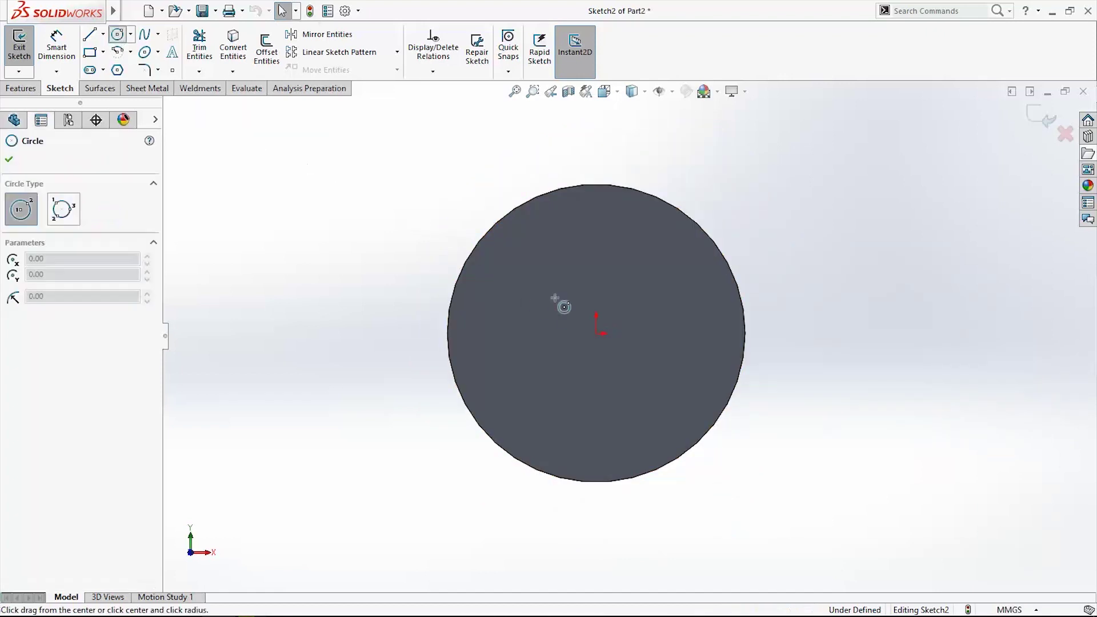
left_click(598, 334)
left_click(596, 431)
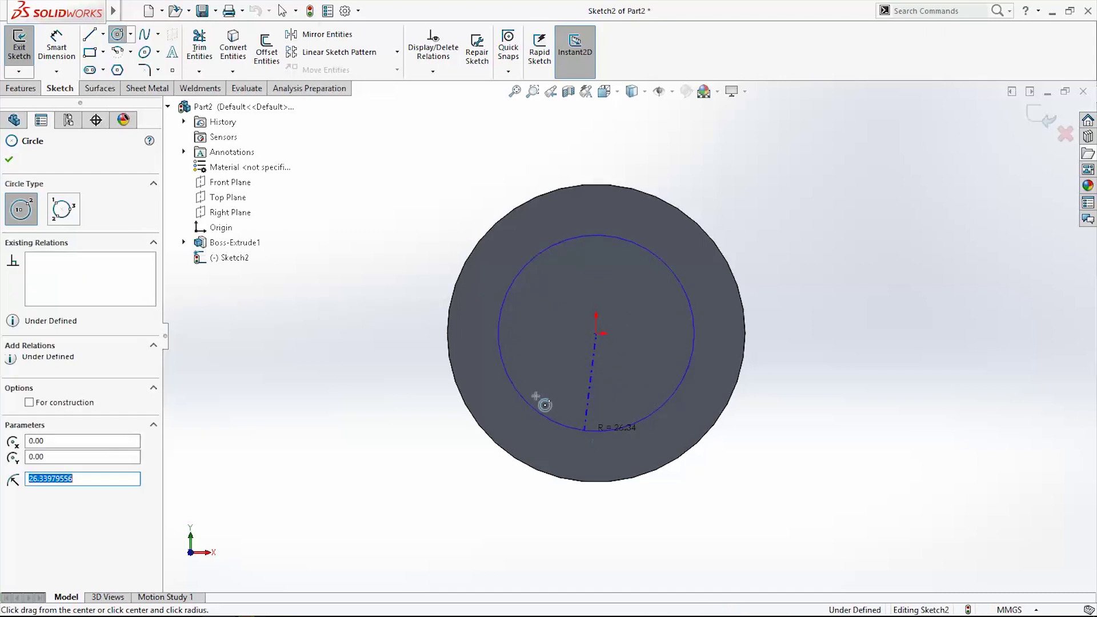
left_click(56, 48)
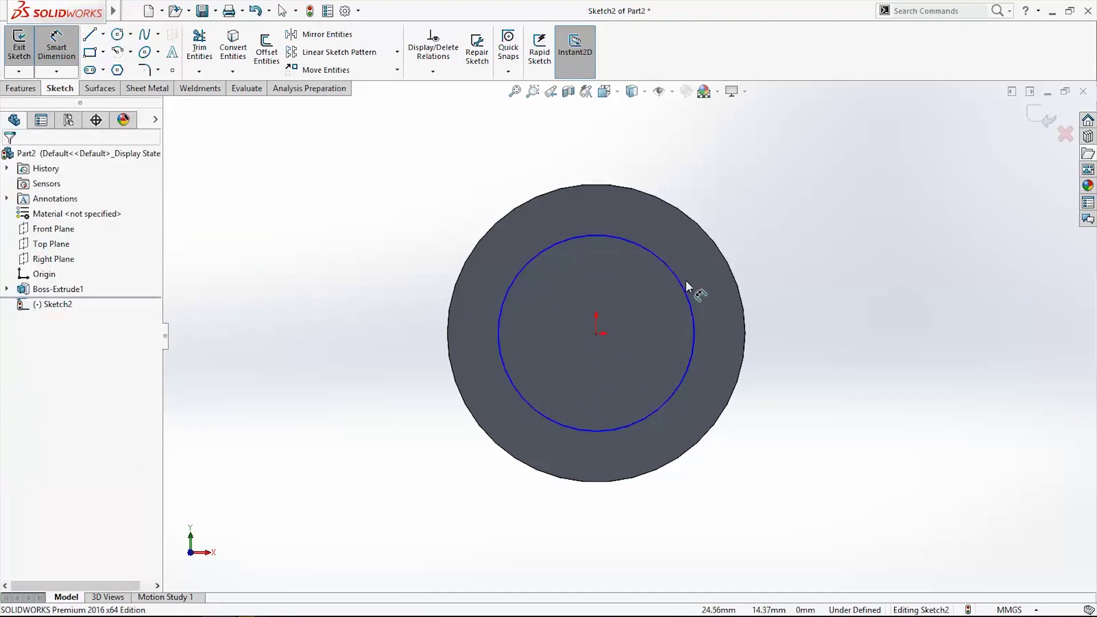
left_click(765, 297)
left_click(808, 331)
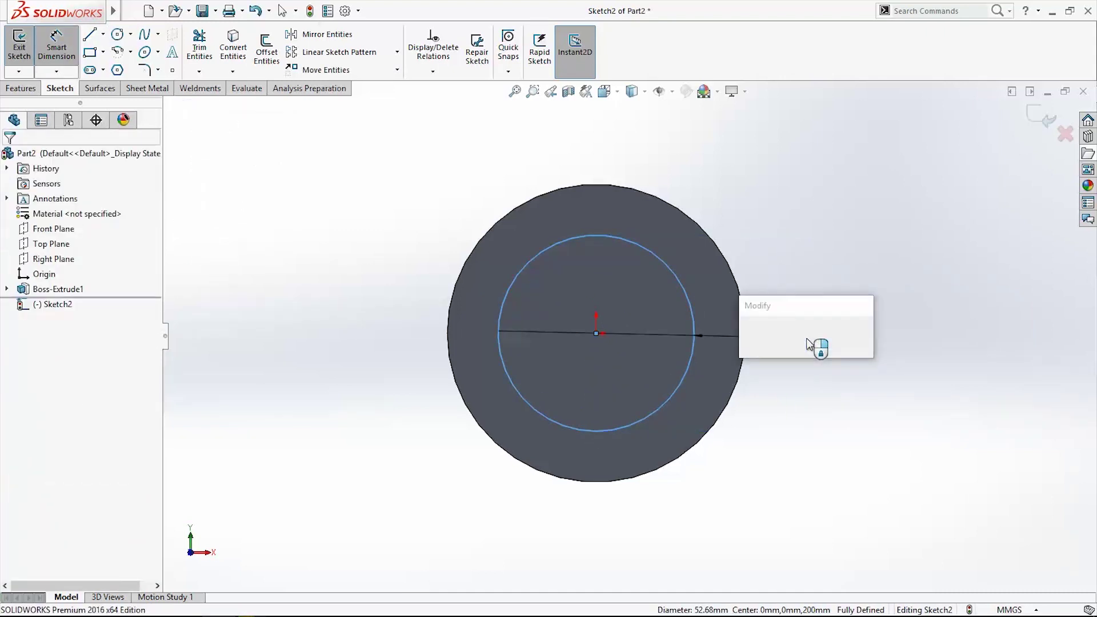
type("60")
key("Return")
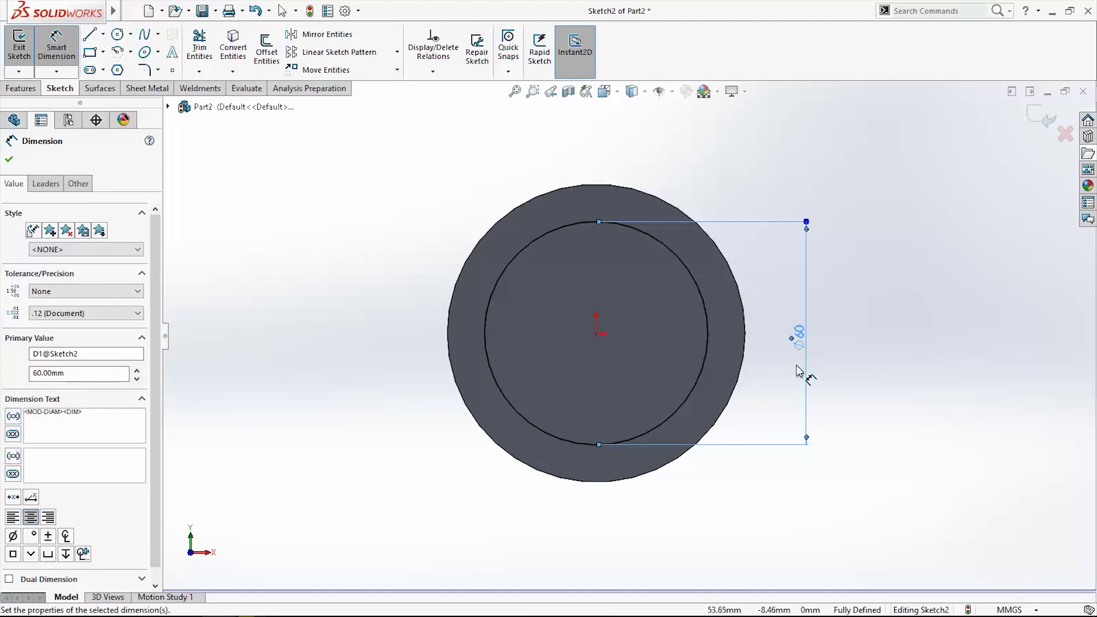
scroll(775, 351, "down", 2)
scroll(737, 330, "down", 2)
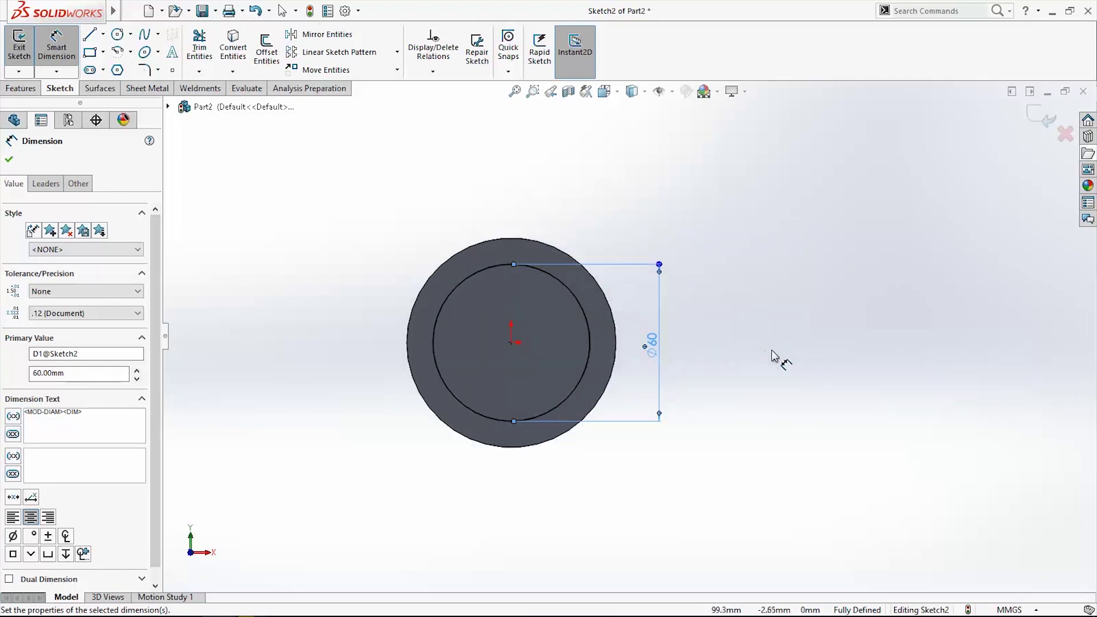
Begin a vertical centerline to the right of the circle
left_click(104, 35)
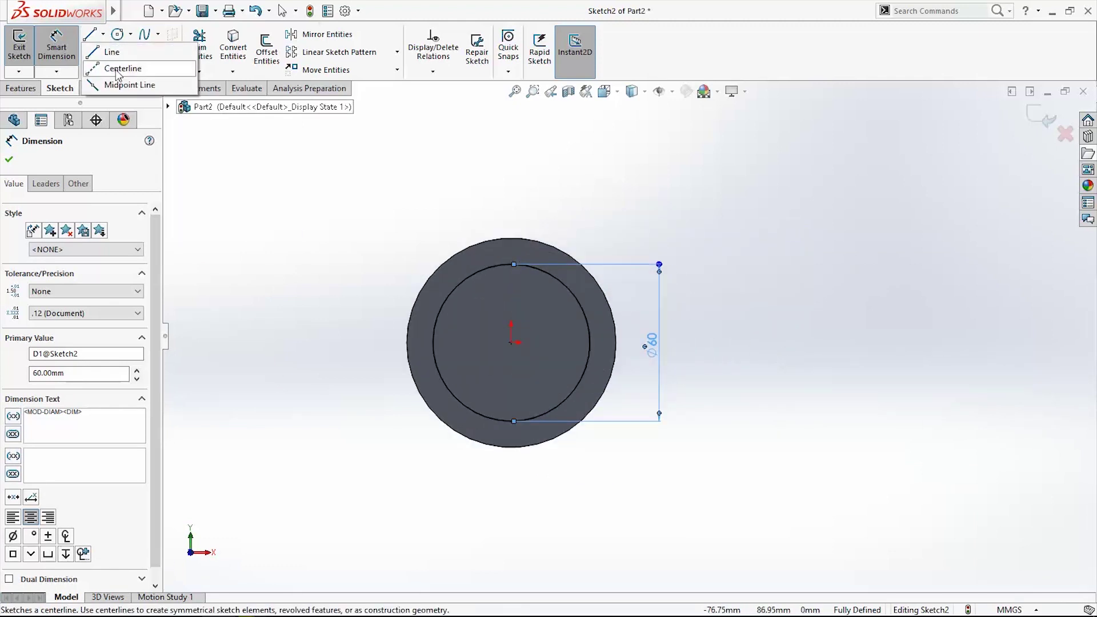
left_click(123, 68)
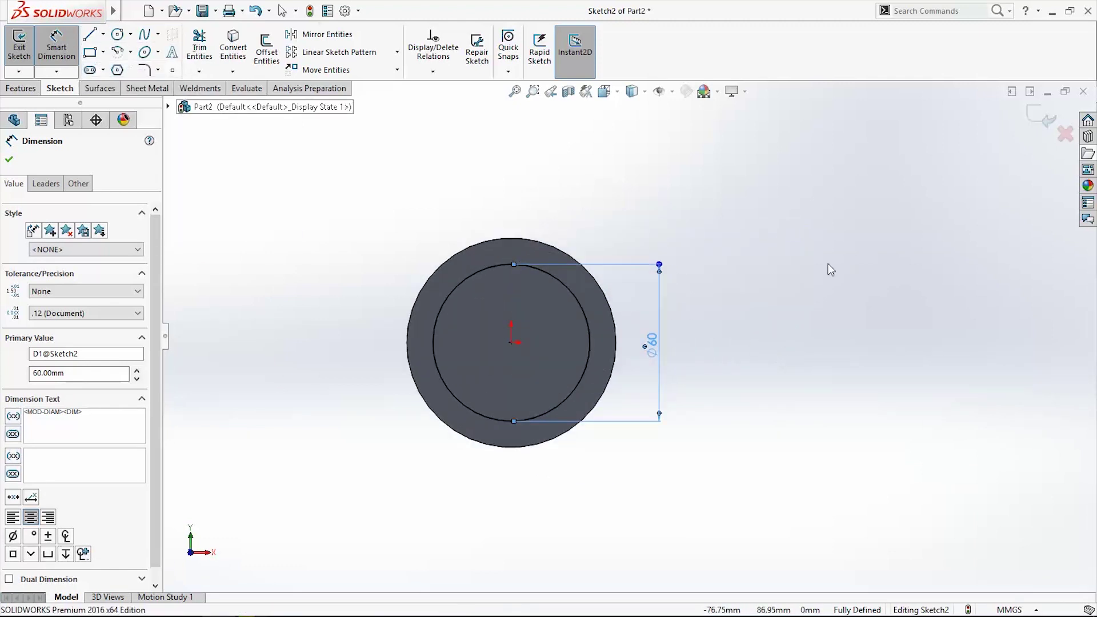
left_click(868, 248)
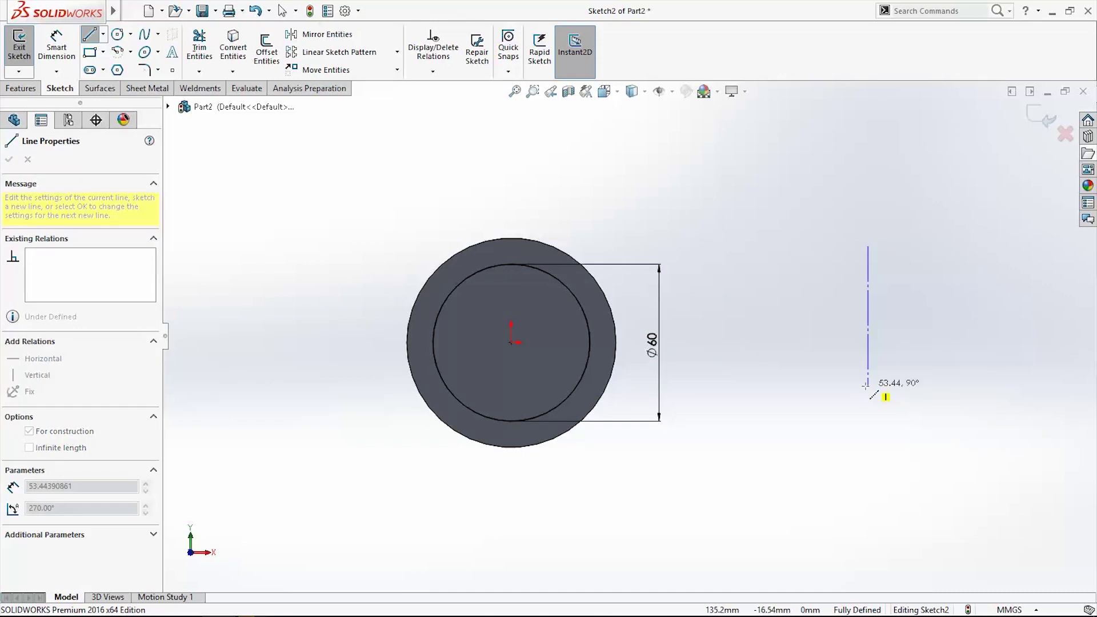
End the centerline, dimension it 120 mm from the origin, and exit the sketch
left_click(867, 448)
key("Escape")
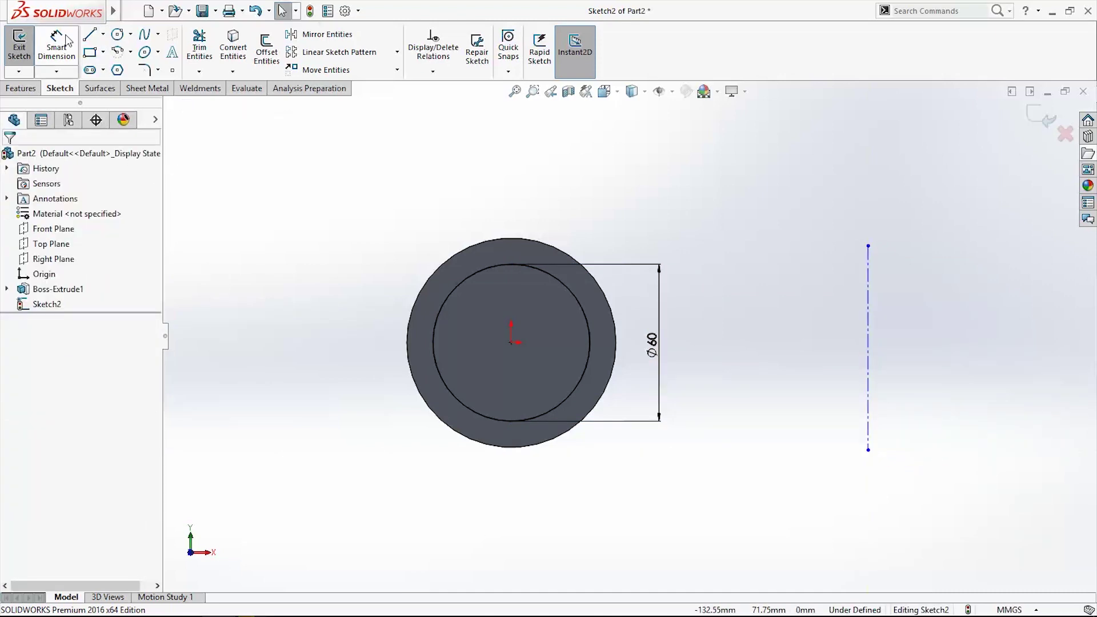
left_click(60, 38)
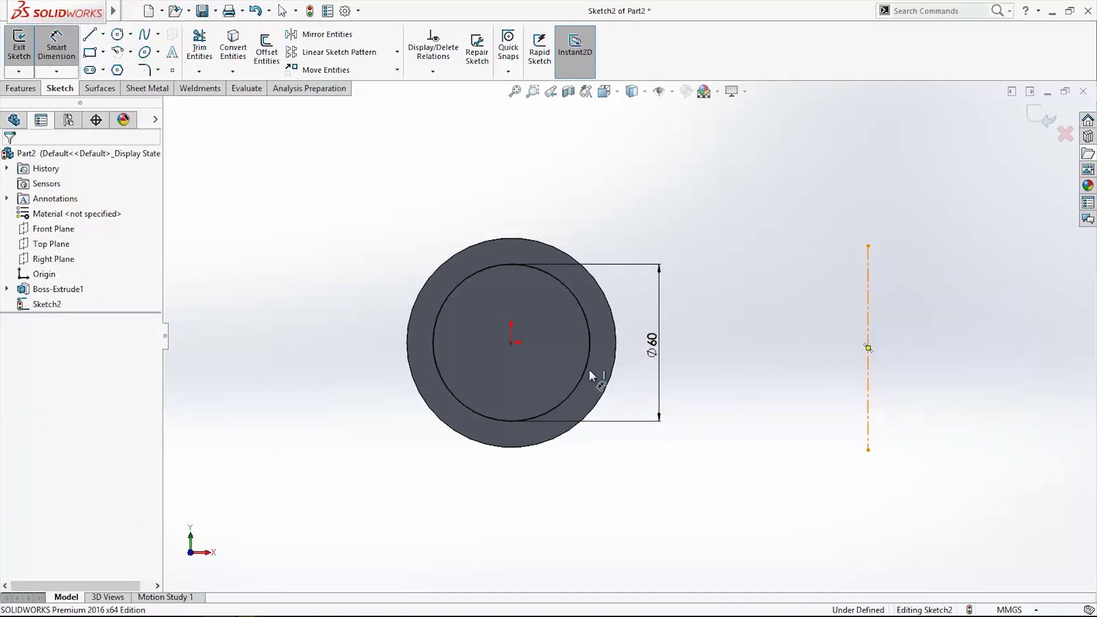
left_click(868, 410)
left_click(512, 341)
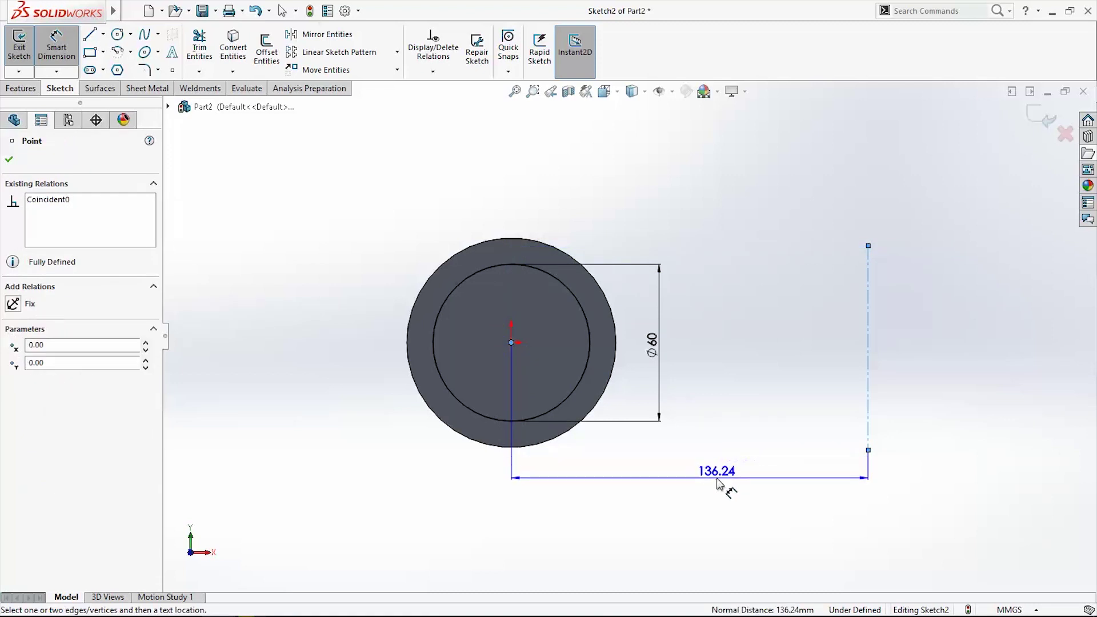
left_click(728, 478)
type("120")
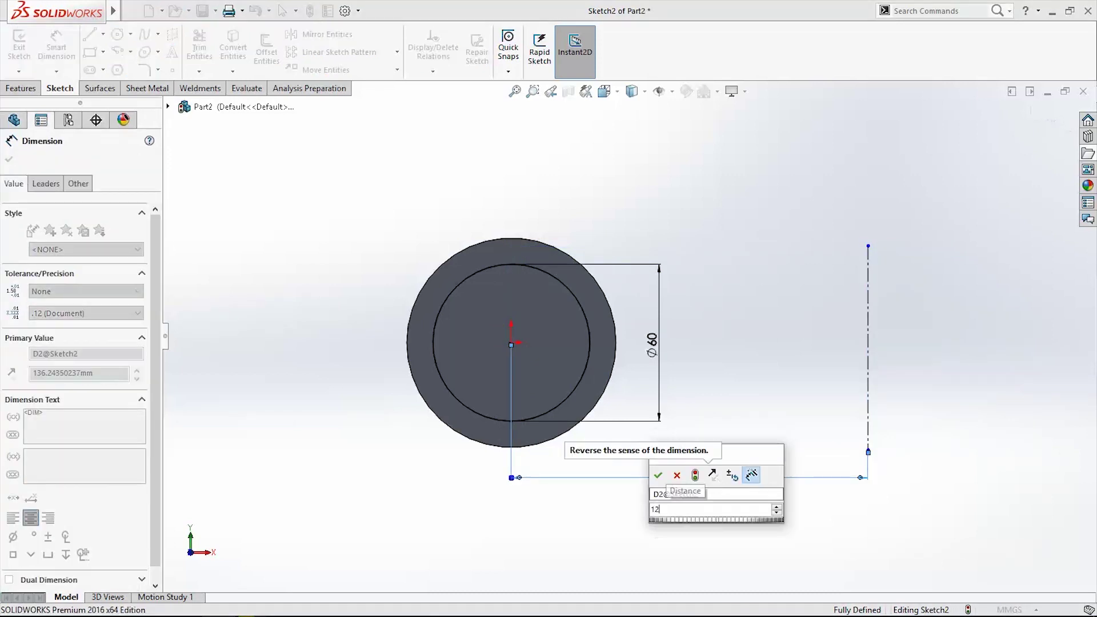
key("Return")
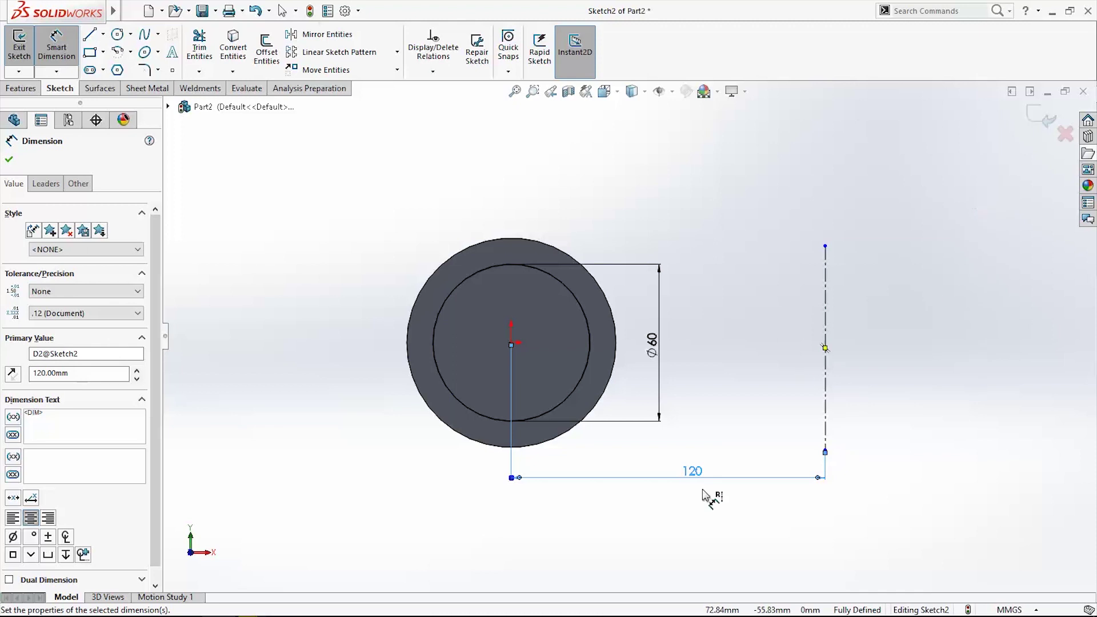
left_click(1037, 116)
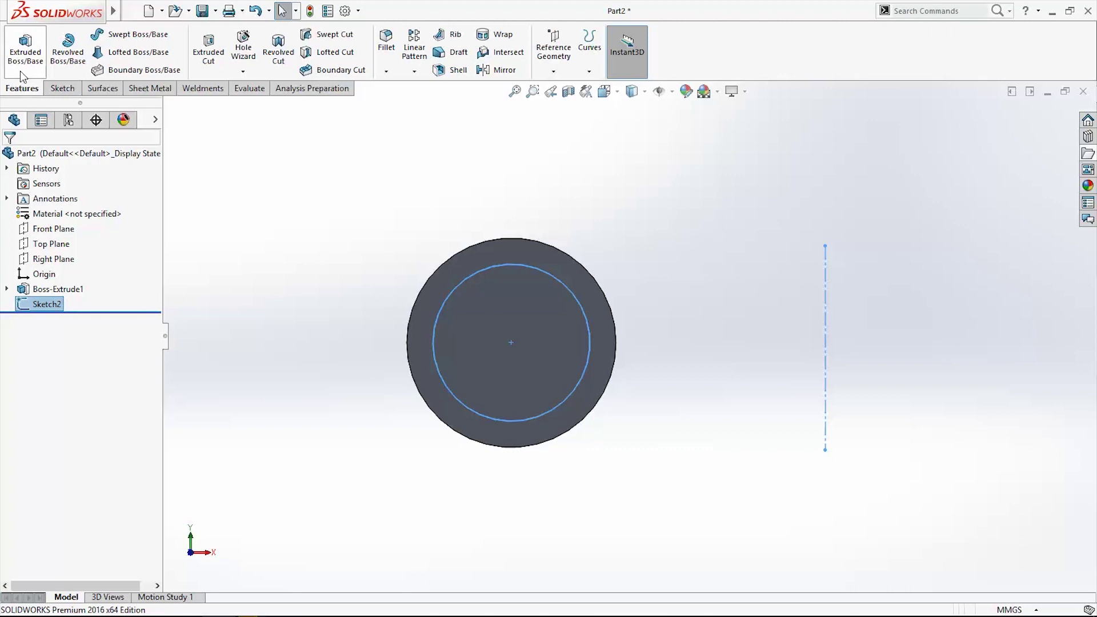
Revolve the 60 mm circle 100° around the centerline, merged into the cylinder
left_click(69, 52)
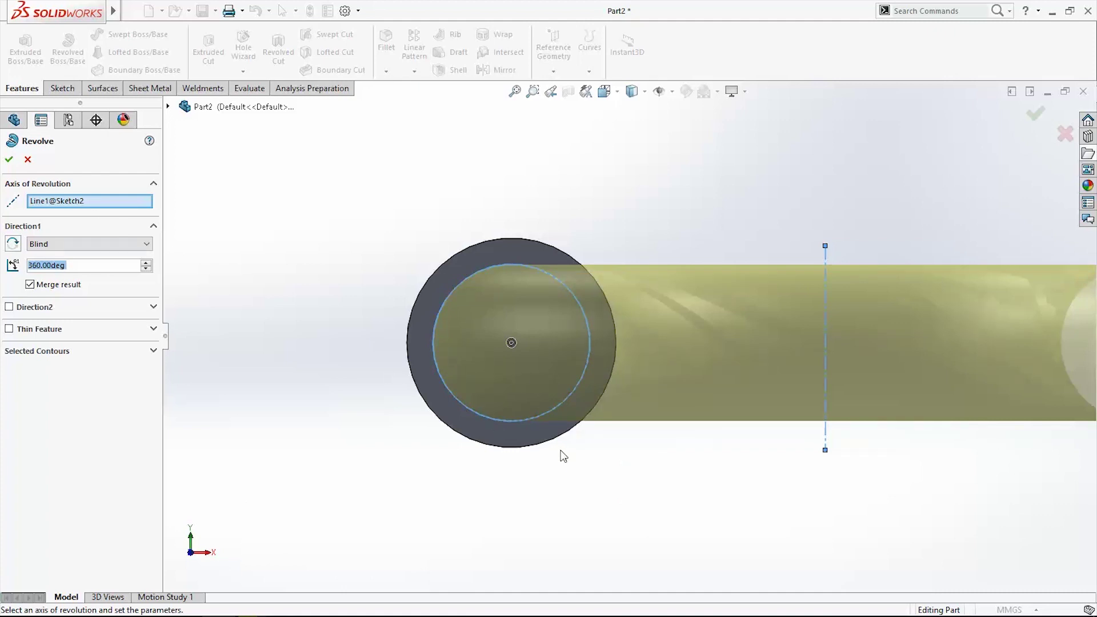
scroll(574, 446, "down", 2)
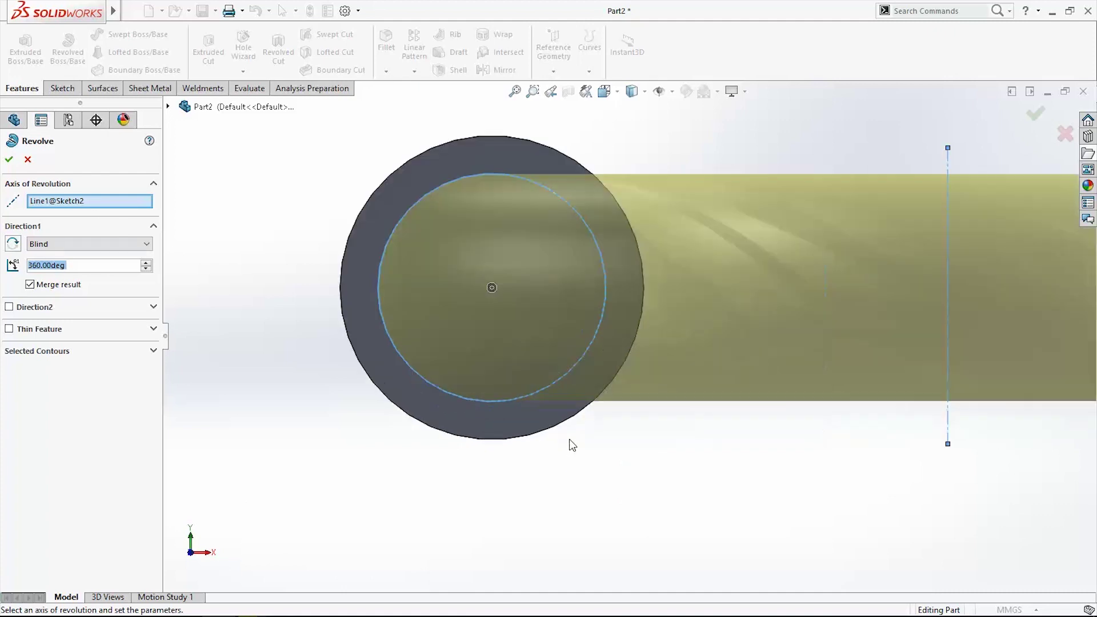
scroll(639, 452, "up", 2)
mouse_move(655, 458)
middle_mouse_down()
mouse_move(647, 321)
mouse_move(694, 303)
middle_mouse_up()
scroll(648, 321, "down", 3)
scroll(691, 335, "up", 1)
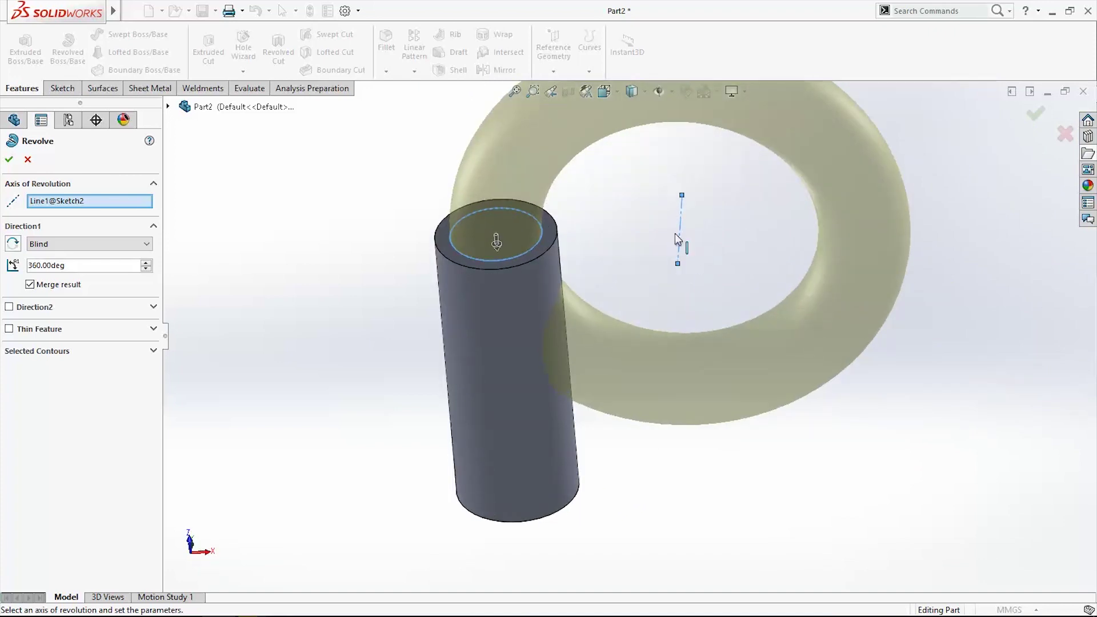
double_click(75, 266)
type("150")
key("Return")
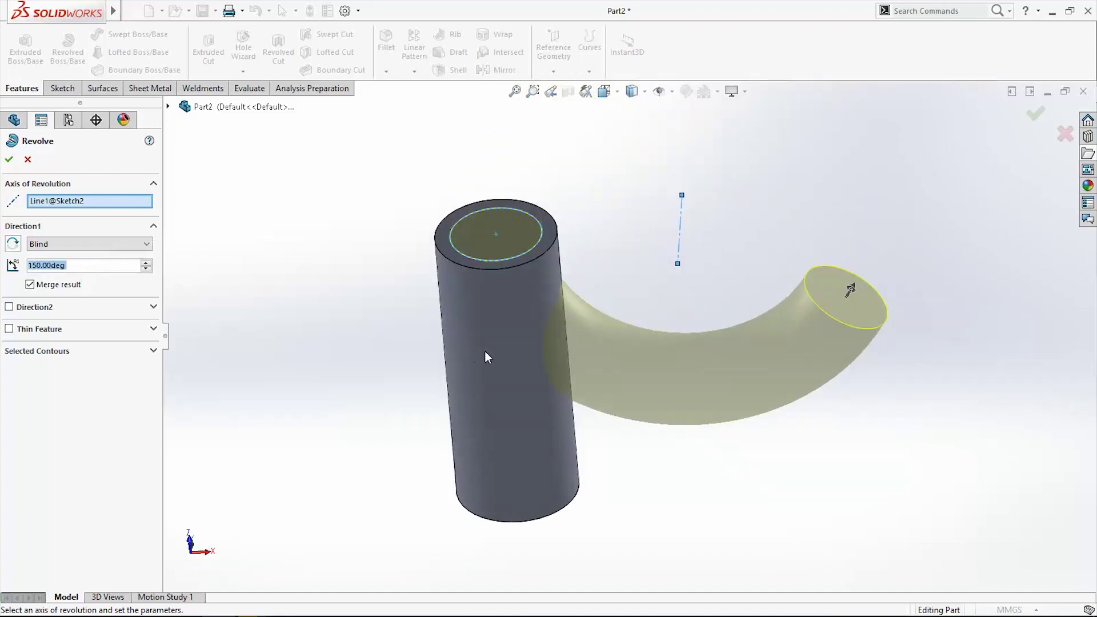
mouse_move(532, 326)
middle_mouse_down()
mouse_move(600, 415)
mouse_move(617, 402)
mouse_move(558, 394)
mouse_move(612, 396)
mouse_move(630, 416)
middle_mouse_up()
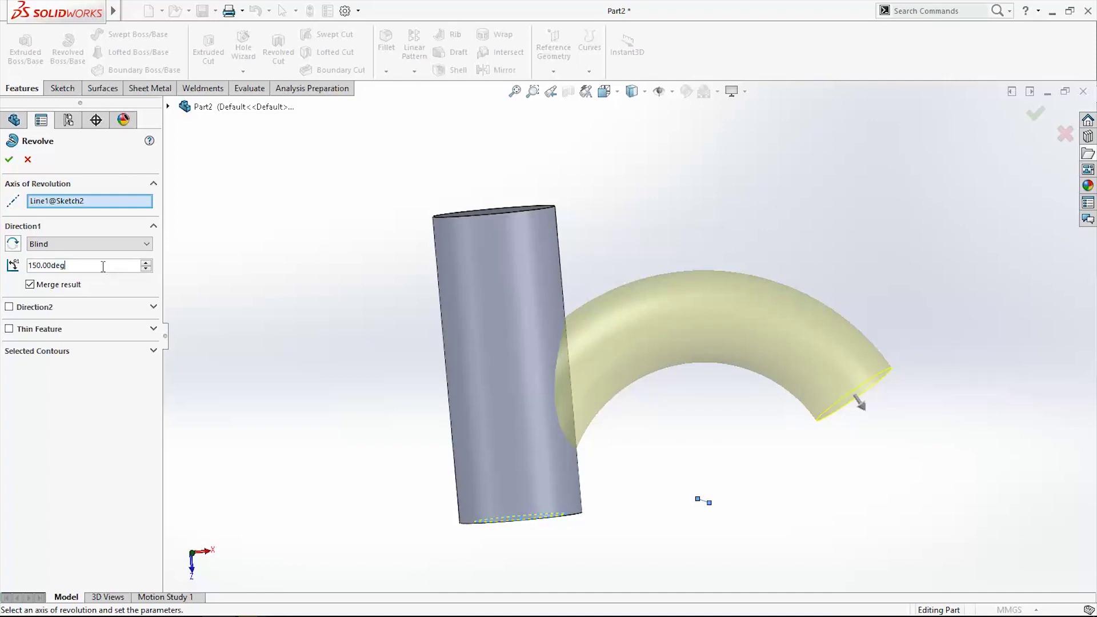
type("60")
key("Return")
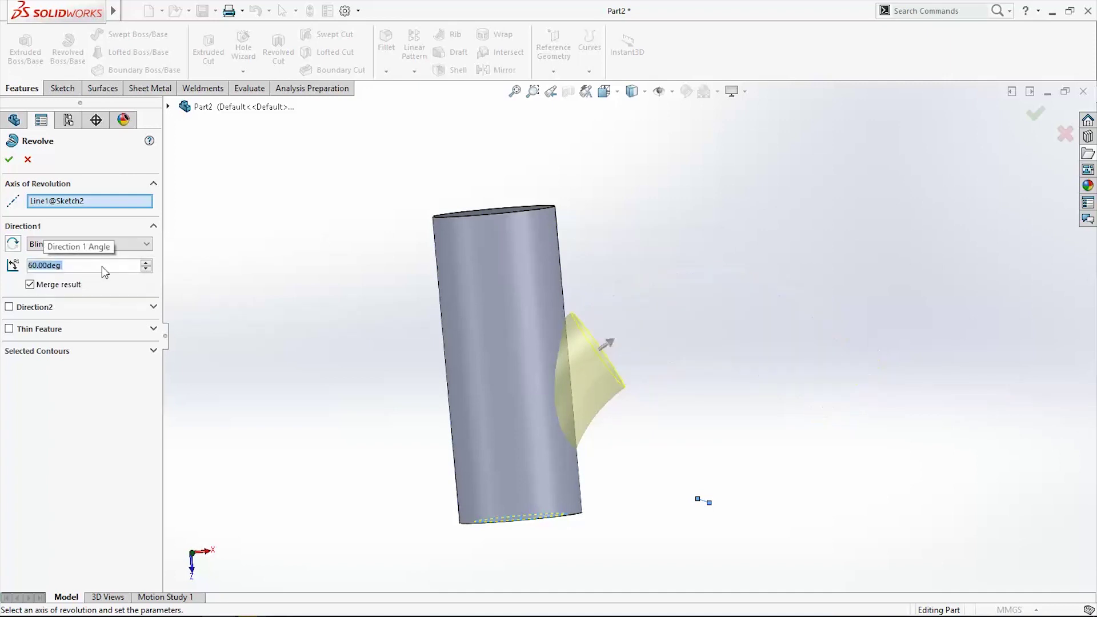
type("100")
key("Return")
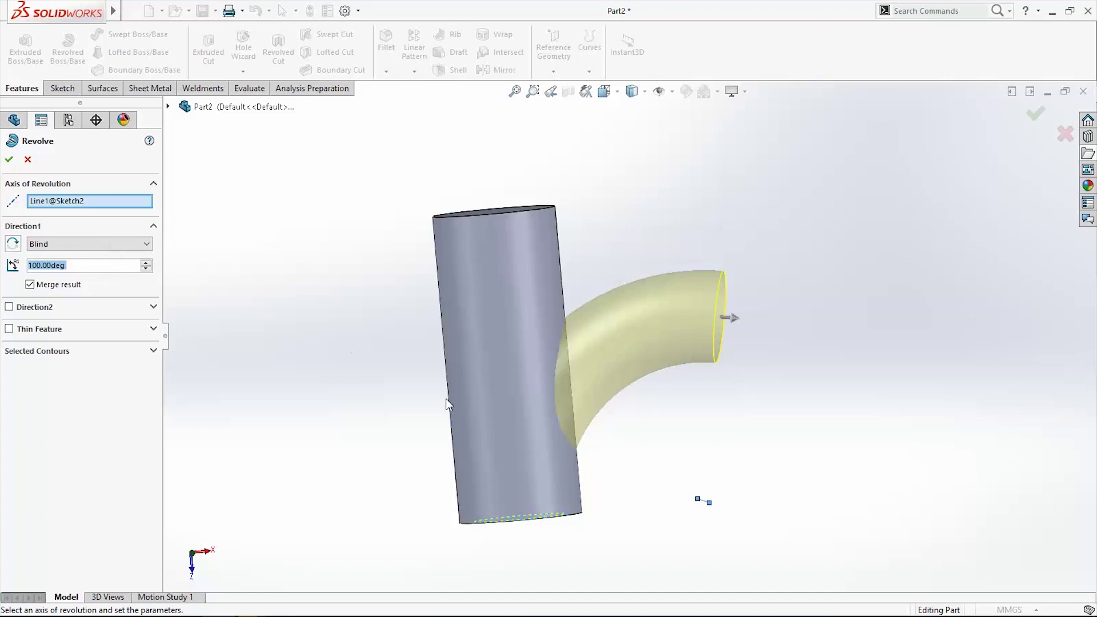
middle_click_drag(449, 402, 502, 358)
left_click(1036, 114)
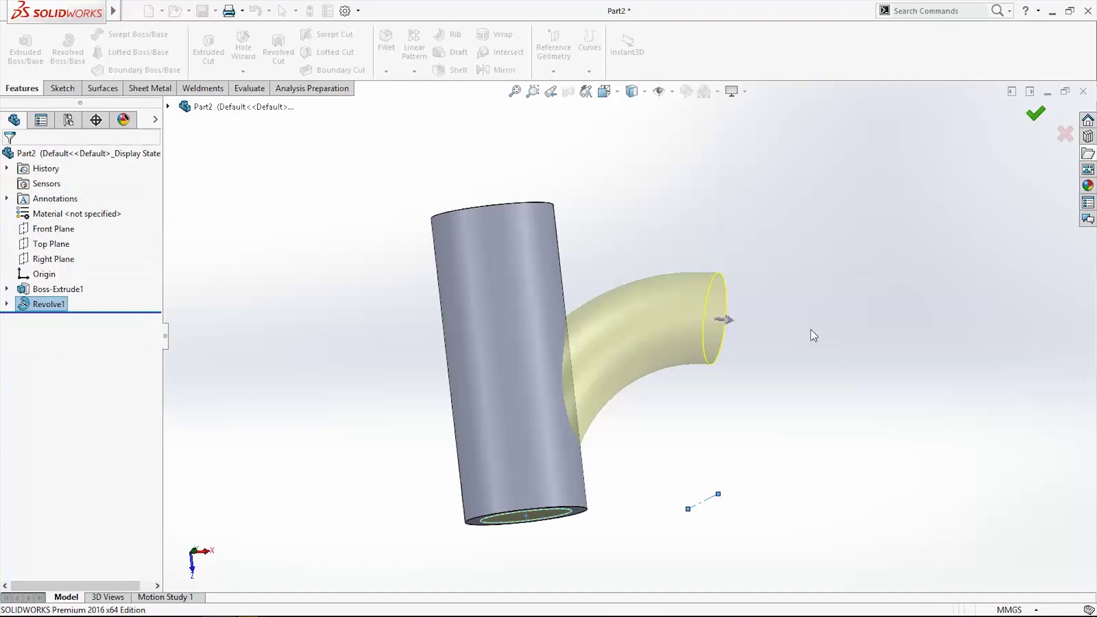
Start a Shell and choose the branch end and both cylinder ends as open faces
mouse_move(606, 522)
middle_mouse_down()
mouse_move(525, 567)
mouse_move(552, 253)
middle_mouse_up()
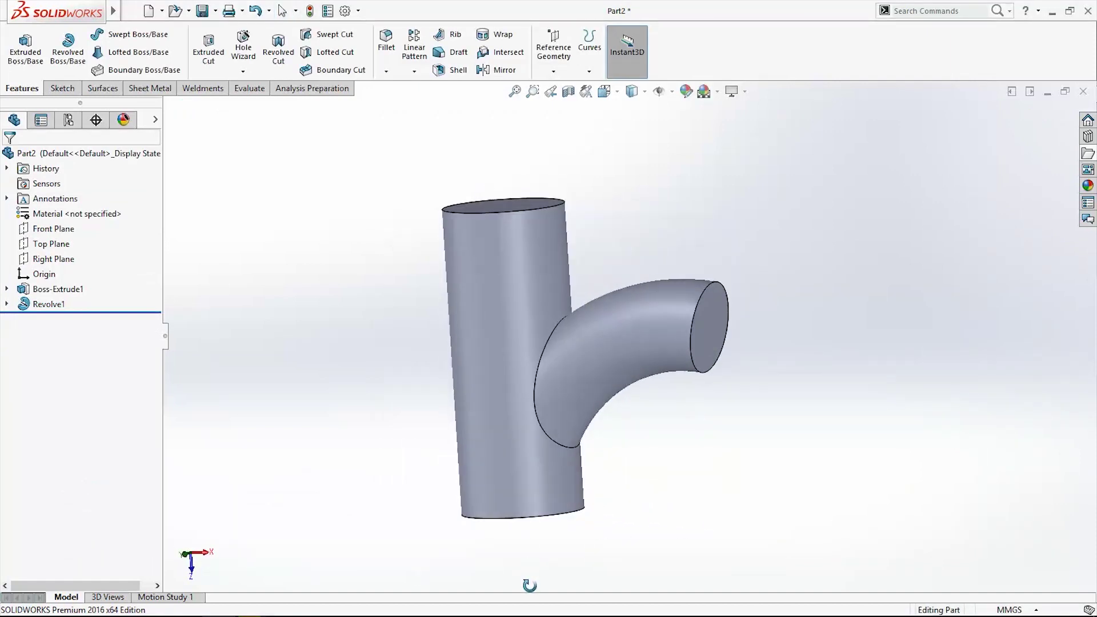
left_click(455, 70)
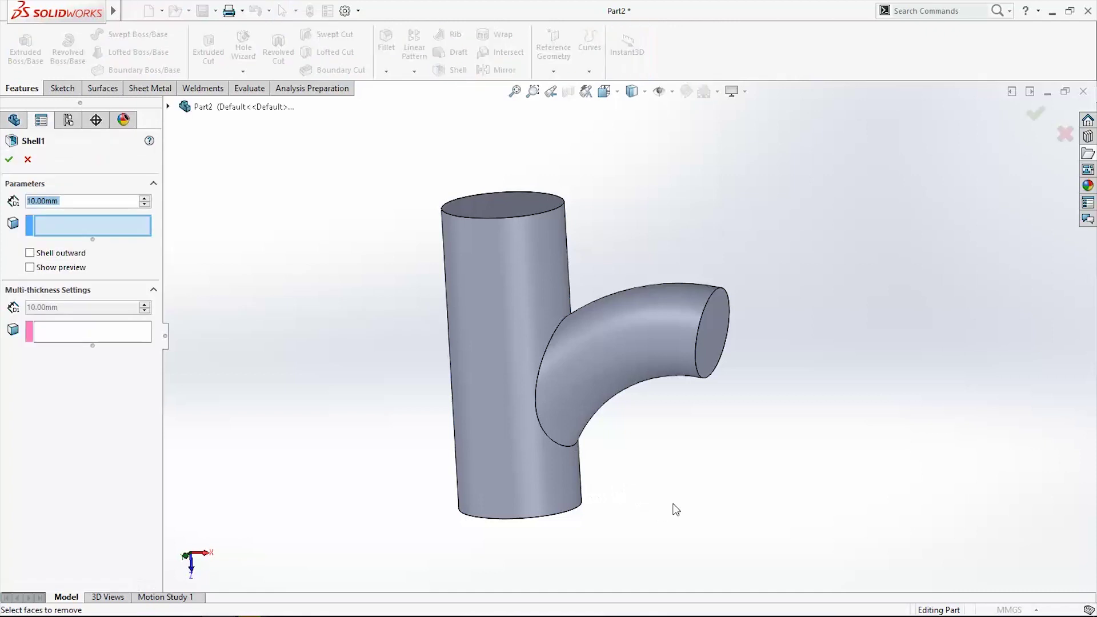
middle_click_drag(703, 507, 683, 438)
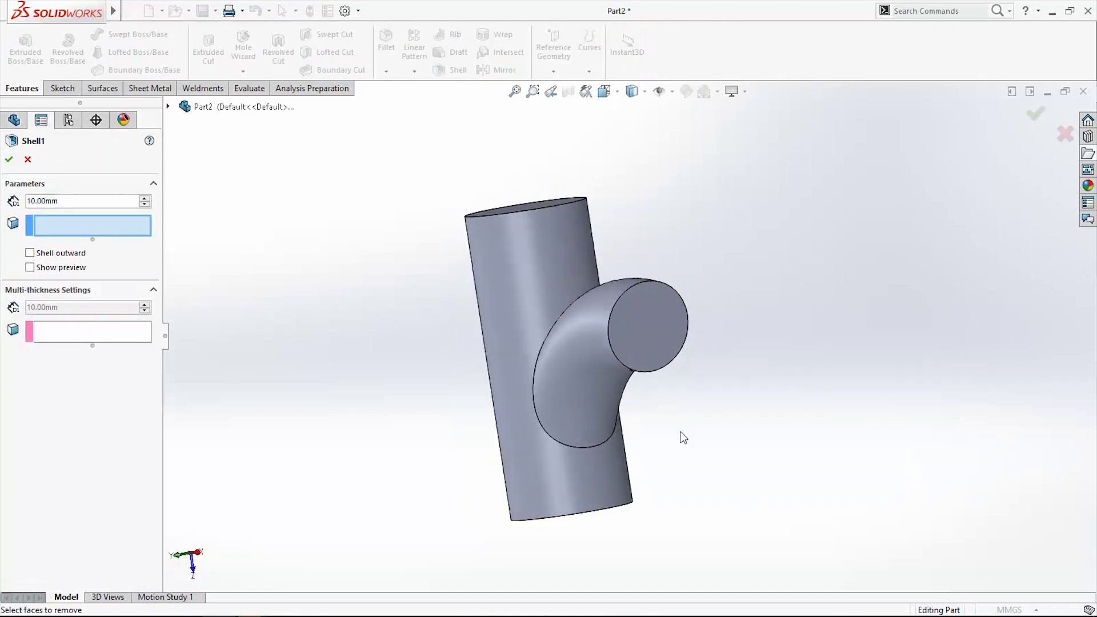
left_click(640, 332)
middle_click_drag(668, 418, 716, 480)
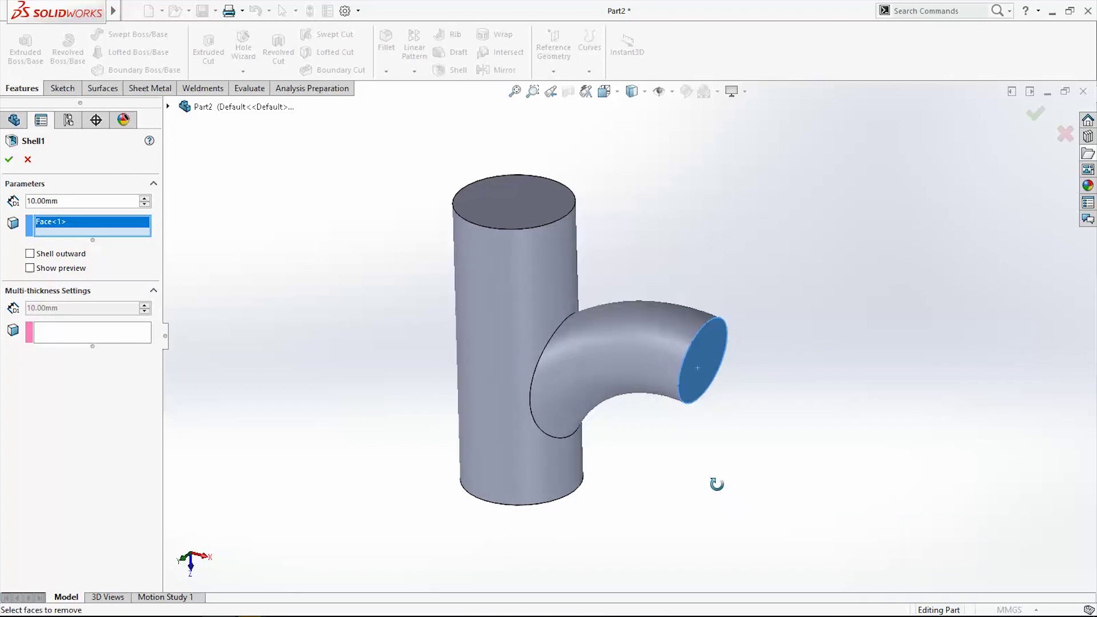
left_click(539, 208)
middle_click_drag(613, 500, 549, 282)
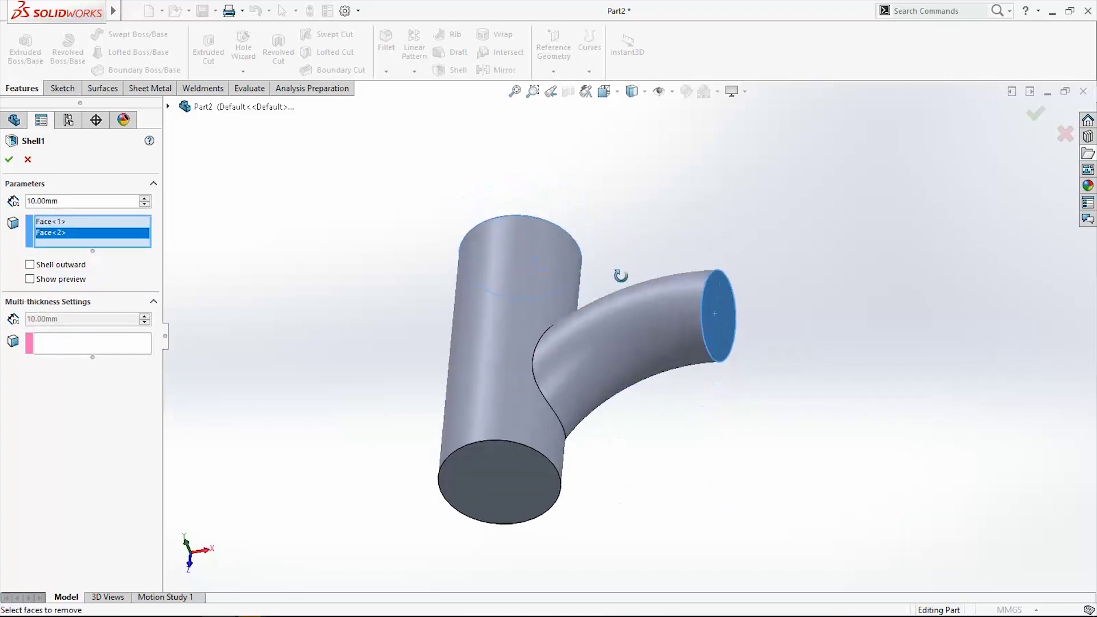
left_click(525, 462)
Set the shell wall thickness to 5 mm and apply it
mouse_move(532, 466)
middle_mouse_down()
mouse_move(688, 487)
mouse_move(641, 538)
middle_mouse_up()
double_click(87, 200)
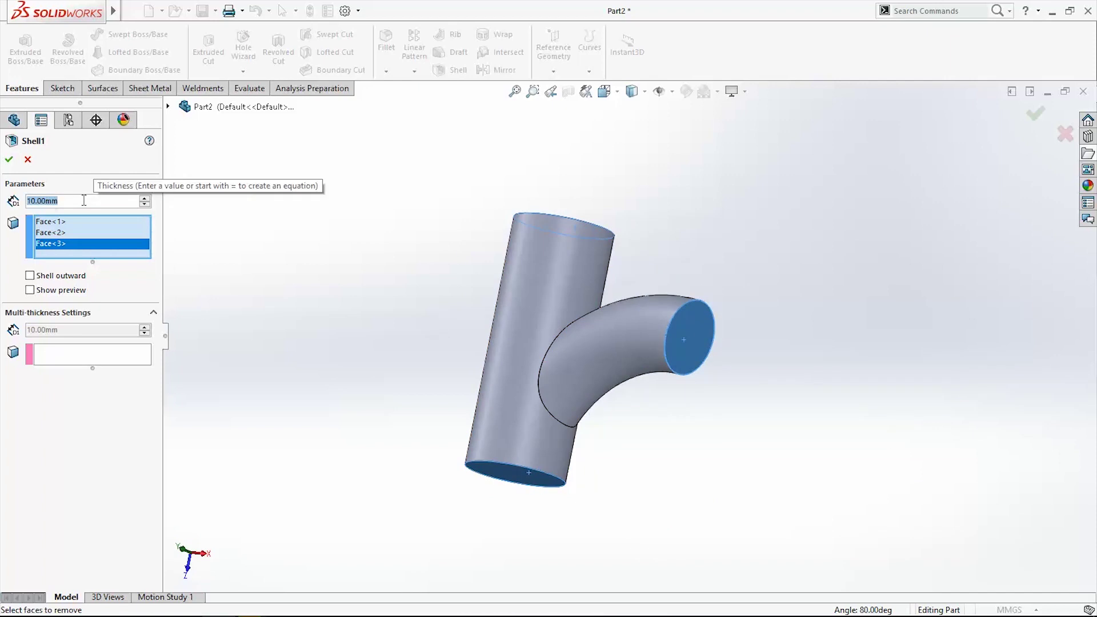
type("5")
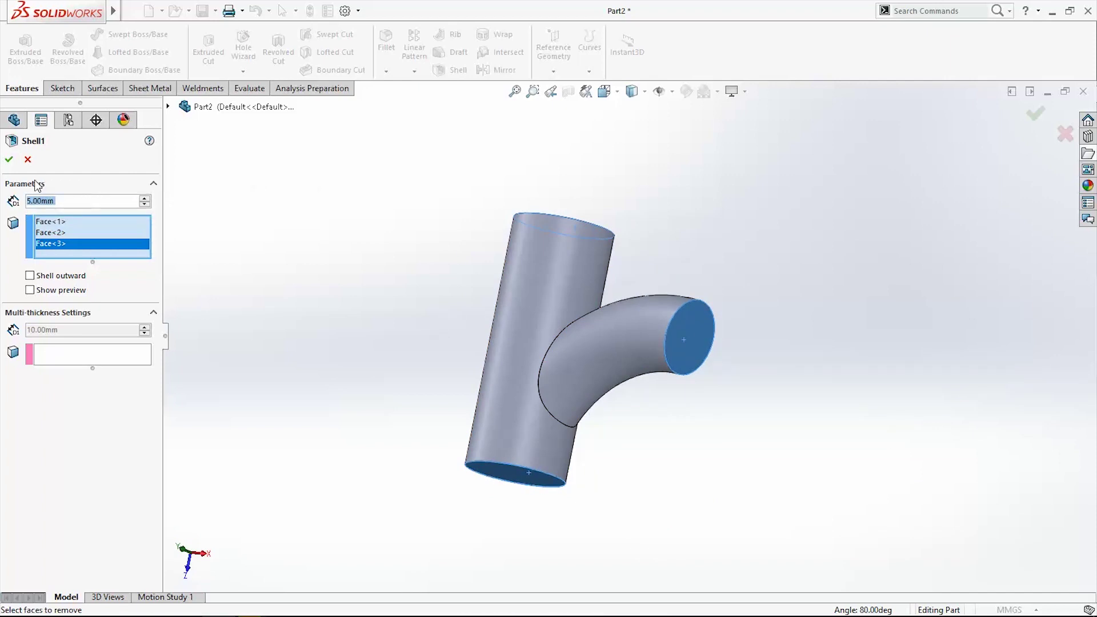
left_click(9, 160)
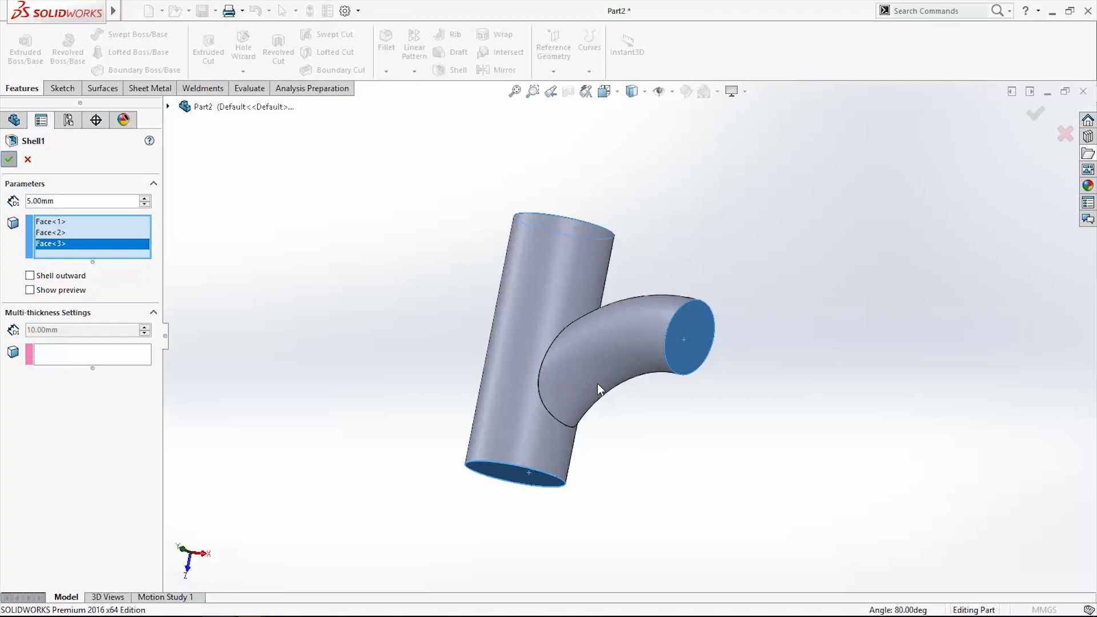
mouse_move(727, 434)
middle_mouse_down()
mouse_move(631, 419)
mouse_move(526, 521)
mouse_move(544, 588)
mouse_move(586, 584)
mouse_move(617, 463)
mouse_move(762, 452)
mouse_move(785, 489)
mouse_move(751, 518)
mouse_move(737, 506)
middle_mouse_up()
Fillet the edge where the branch meets the cylinder with a 3 mm radius
left_click(388, 44)
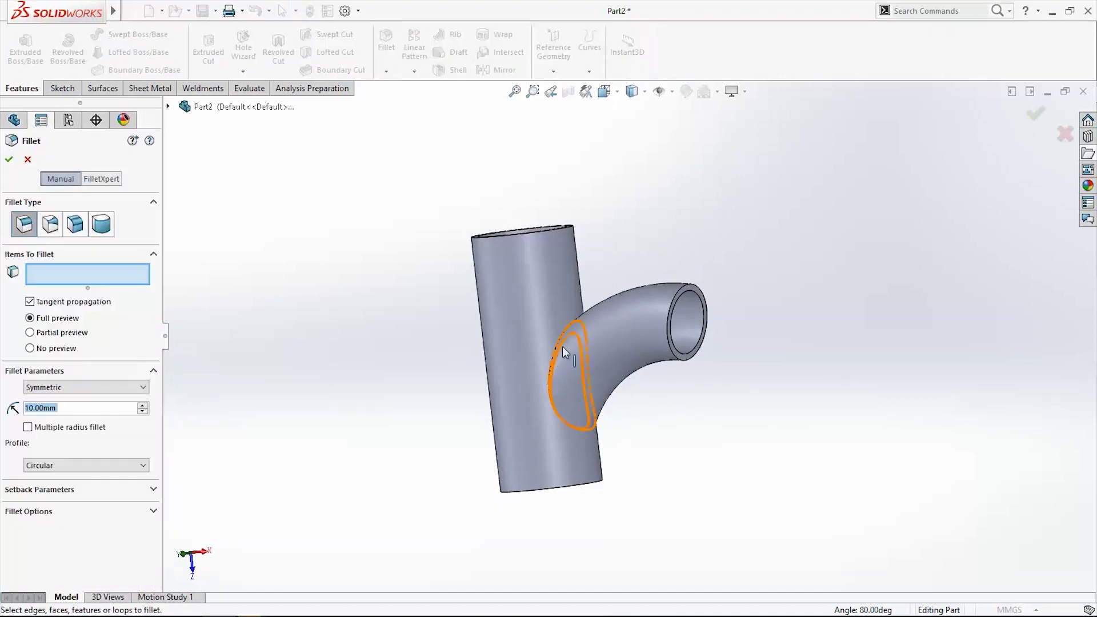
mouse_move(563, 336)
middle_mouse_down()
mouse_move(652, 387)
mouse_move(611, 354)
middle_mouse_up()
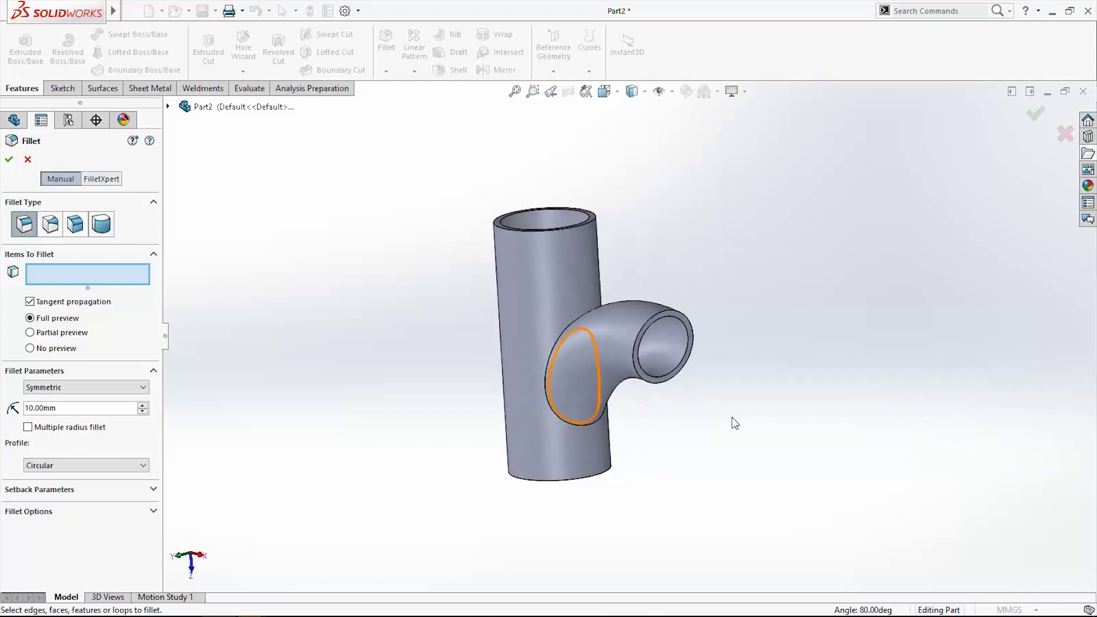
scroll(610, 354, "down", 3)
middle_click_drag(487, 354, 496, 351)
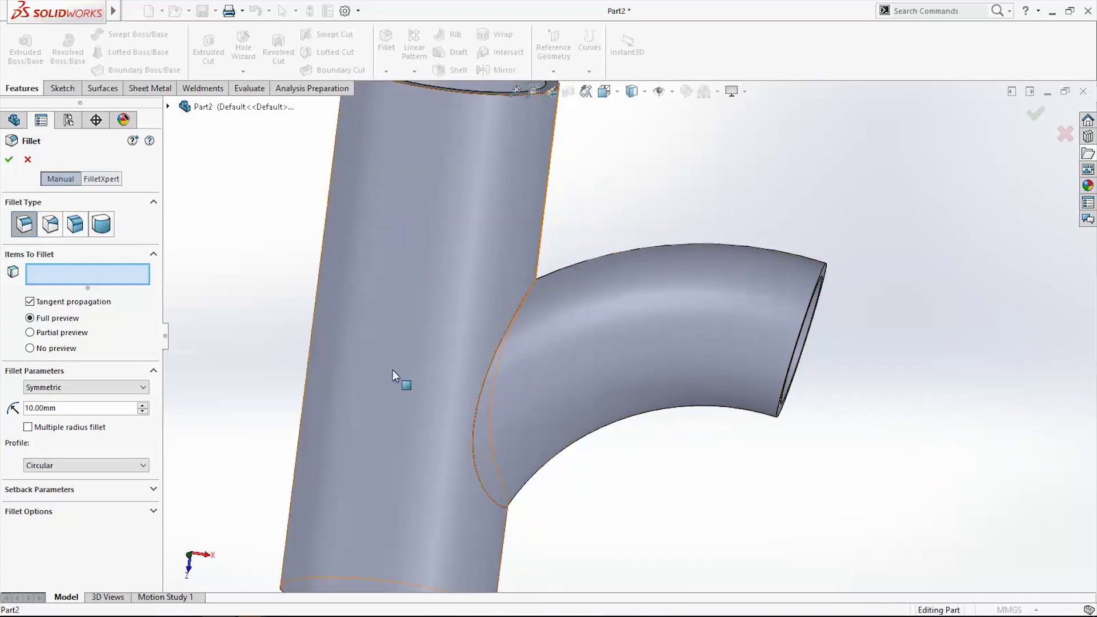
scroll(397, 368, "up", 3)
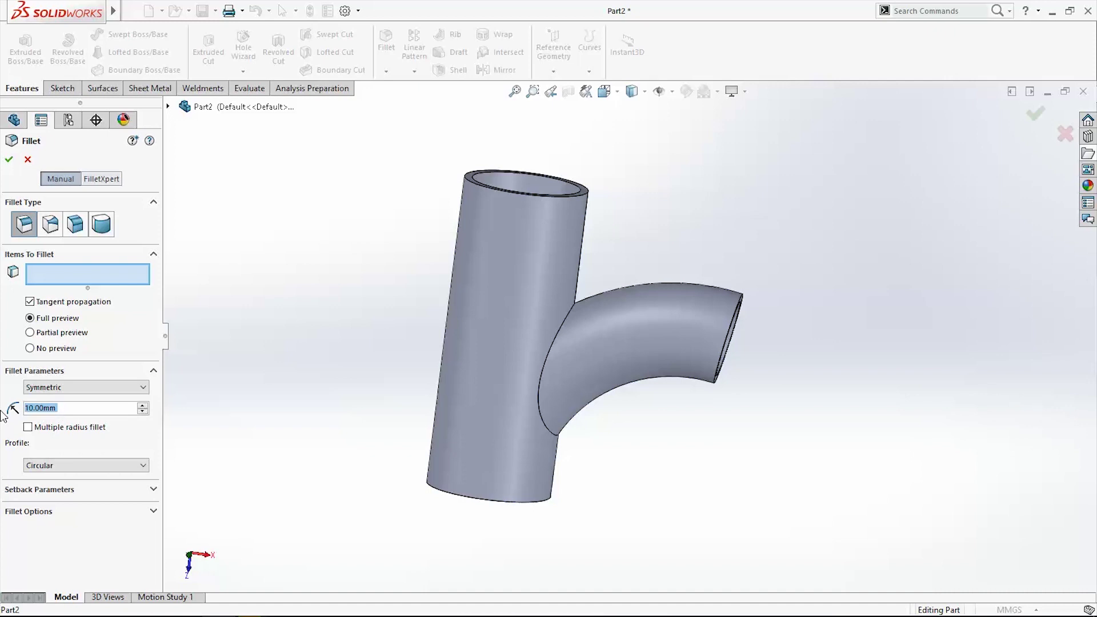
left_click(86, 422)
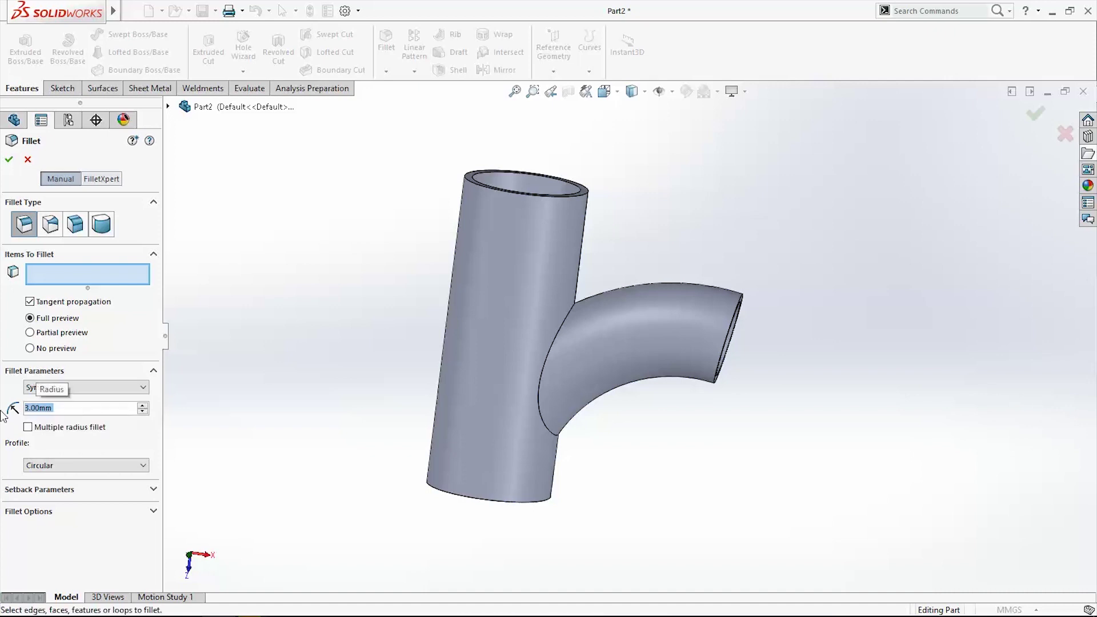
left_click(553, 350)
mouse_move(694, 467)
middle_mouse_down()
mouse_move(514, 472)
mouse_move(343, 446)
middle_mouse_up()
left_click(1035, 115)
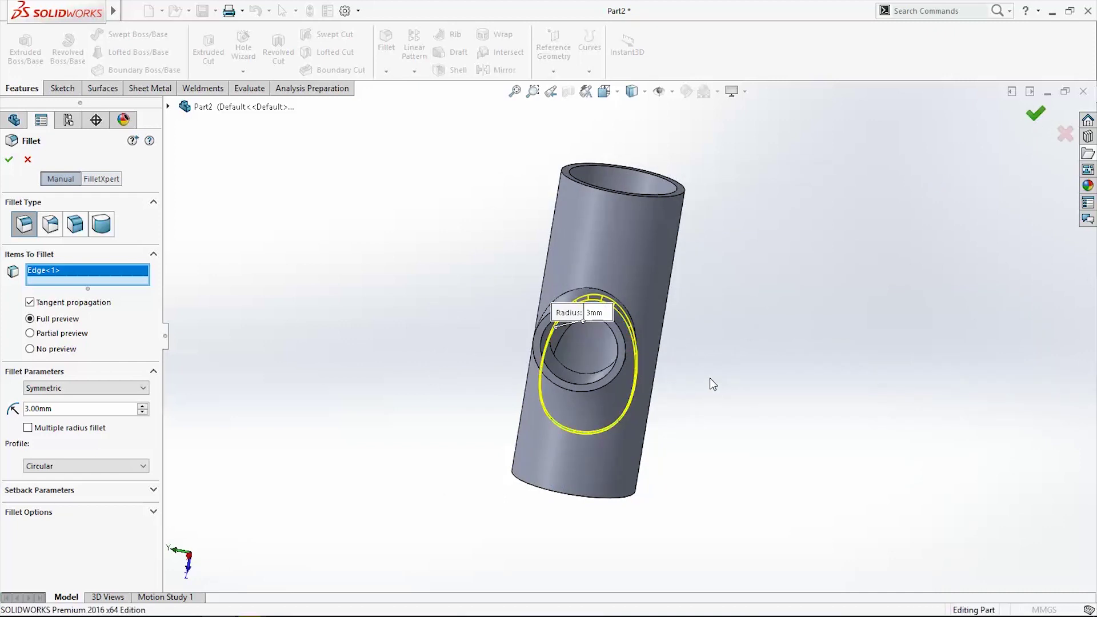
key("Return")
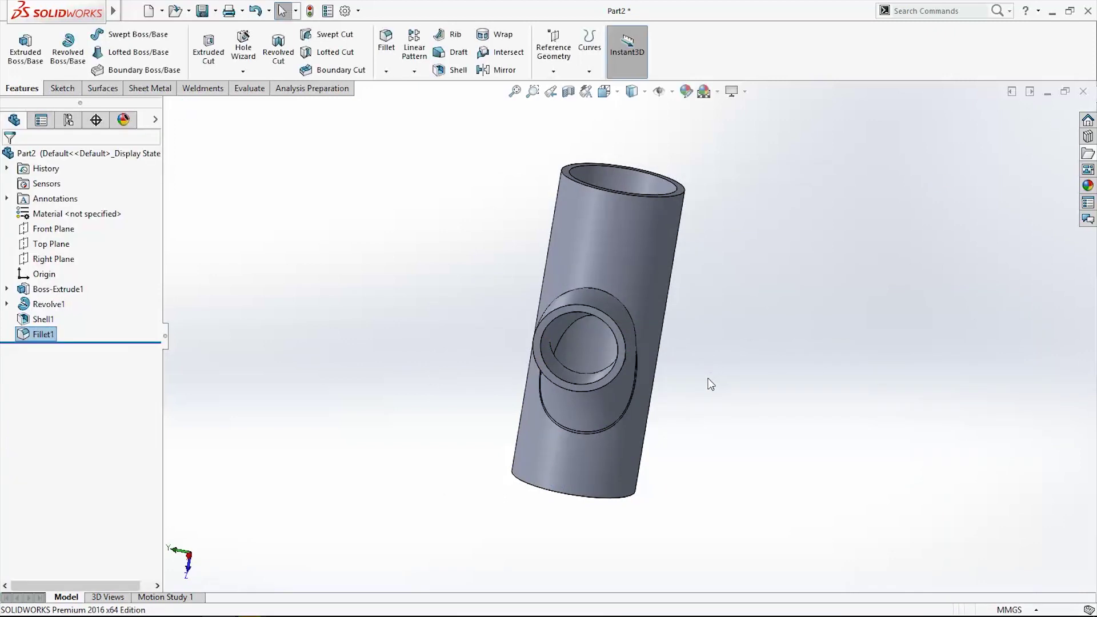
scroll(706, 378, "down", 4)
mouse_move(549, 382)
middle_mouse_down()
mouse_move(463, 368)
mouse_move(600, 465)
middle_mouse_up()
scroll(676, 481, "up", 3)
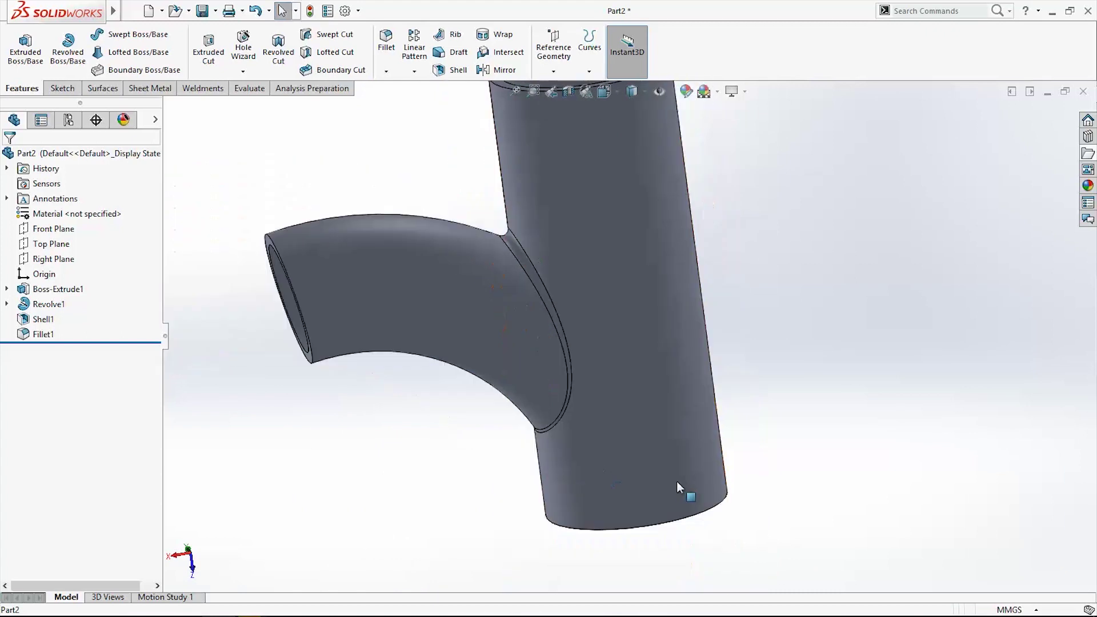
middle_click_drag(491, 531, 618, 497)
scroll(617, 498, "up", 4)
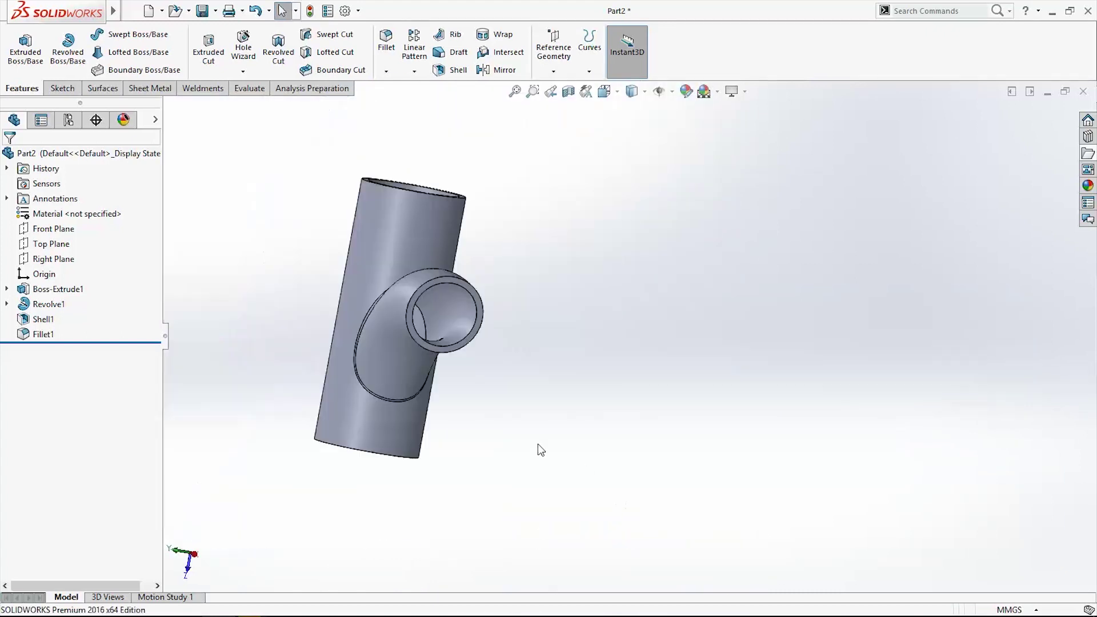
mouse_move(532, 448)
middle_mouse_down()
mouse_move(555, 443)
mouse_move(570, 506)
mouse_move(548, 413)
middle_mouse_up()
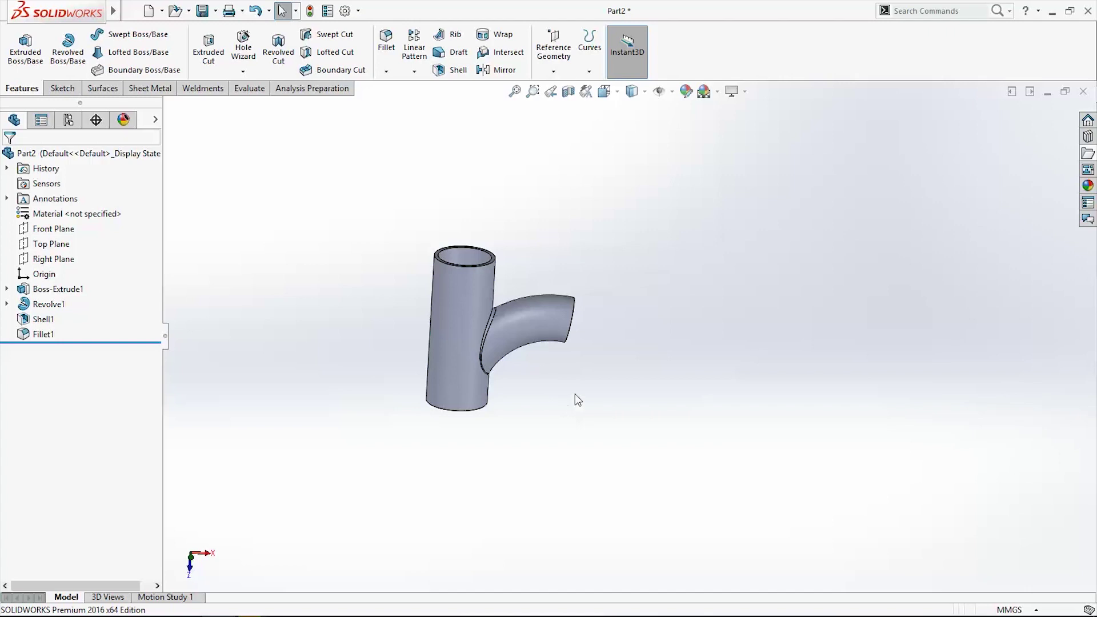
mouse_move(577, 392)
middle_mouse_down()
mouse_move(588, 354)
mouse_move(482, 392)
mouse_move(441, 423)
mouse_move(540, 426)
mouse_move(557, 394)
middle_mouse_up()
scroll(527, 375, "down", 2)
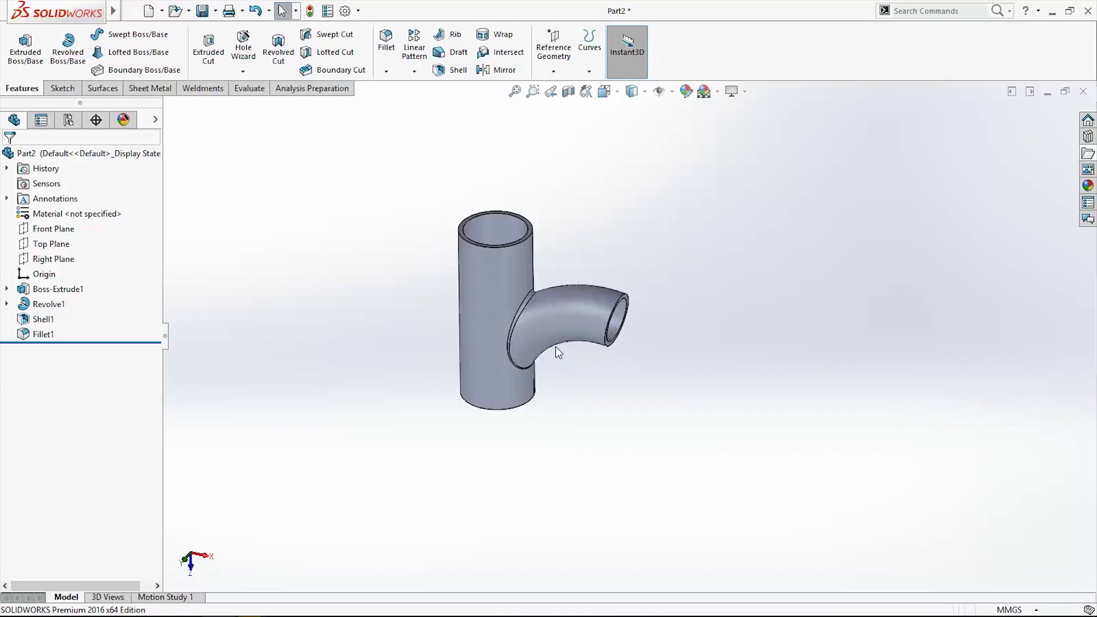